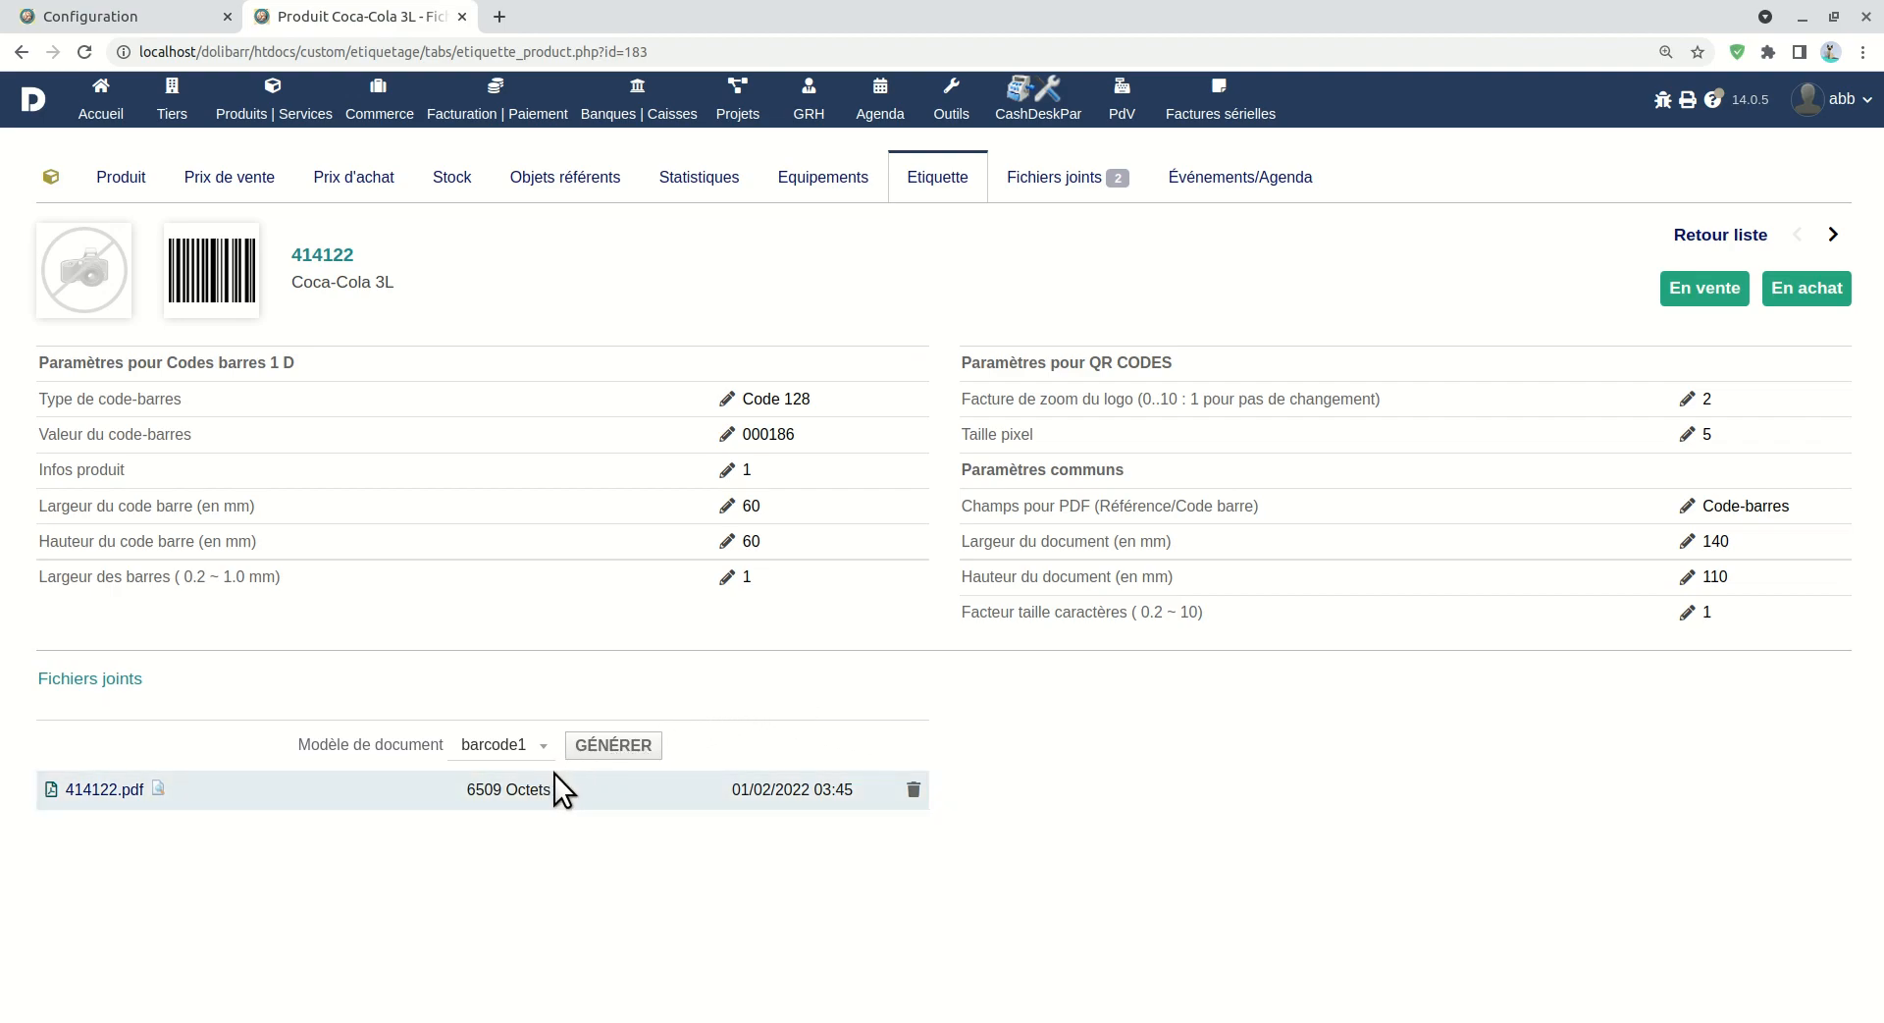
# Generate the Coca-Cola 3L label PDF with the barcode1 document model and preview it
pyautogui.click(539, 748)
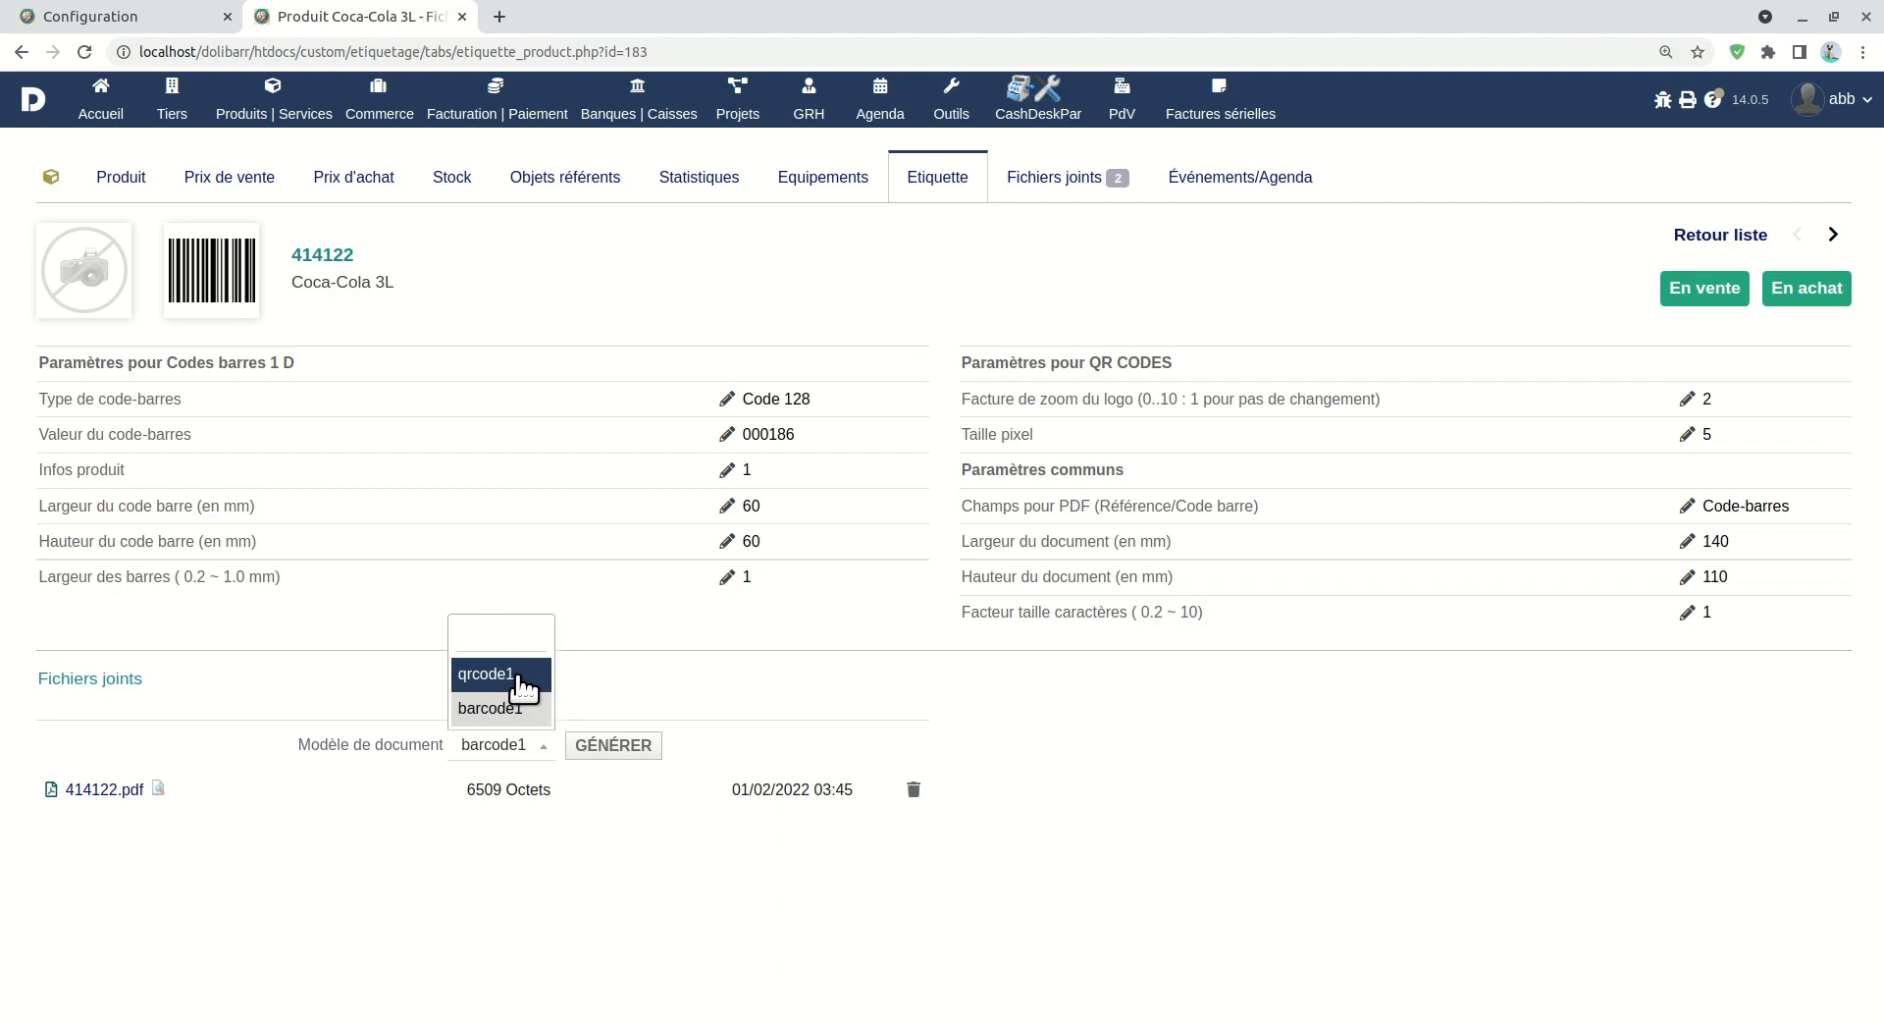
pyautogui.click(726, 691)
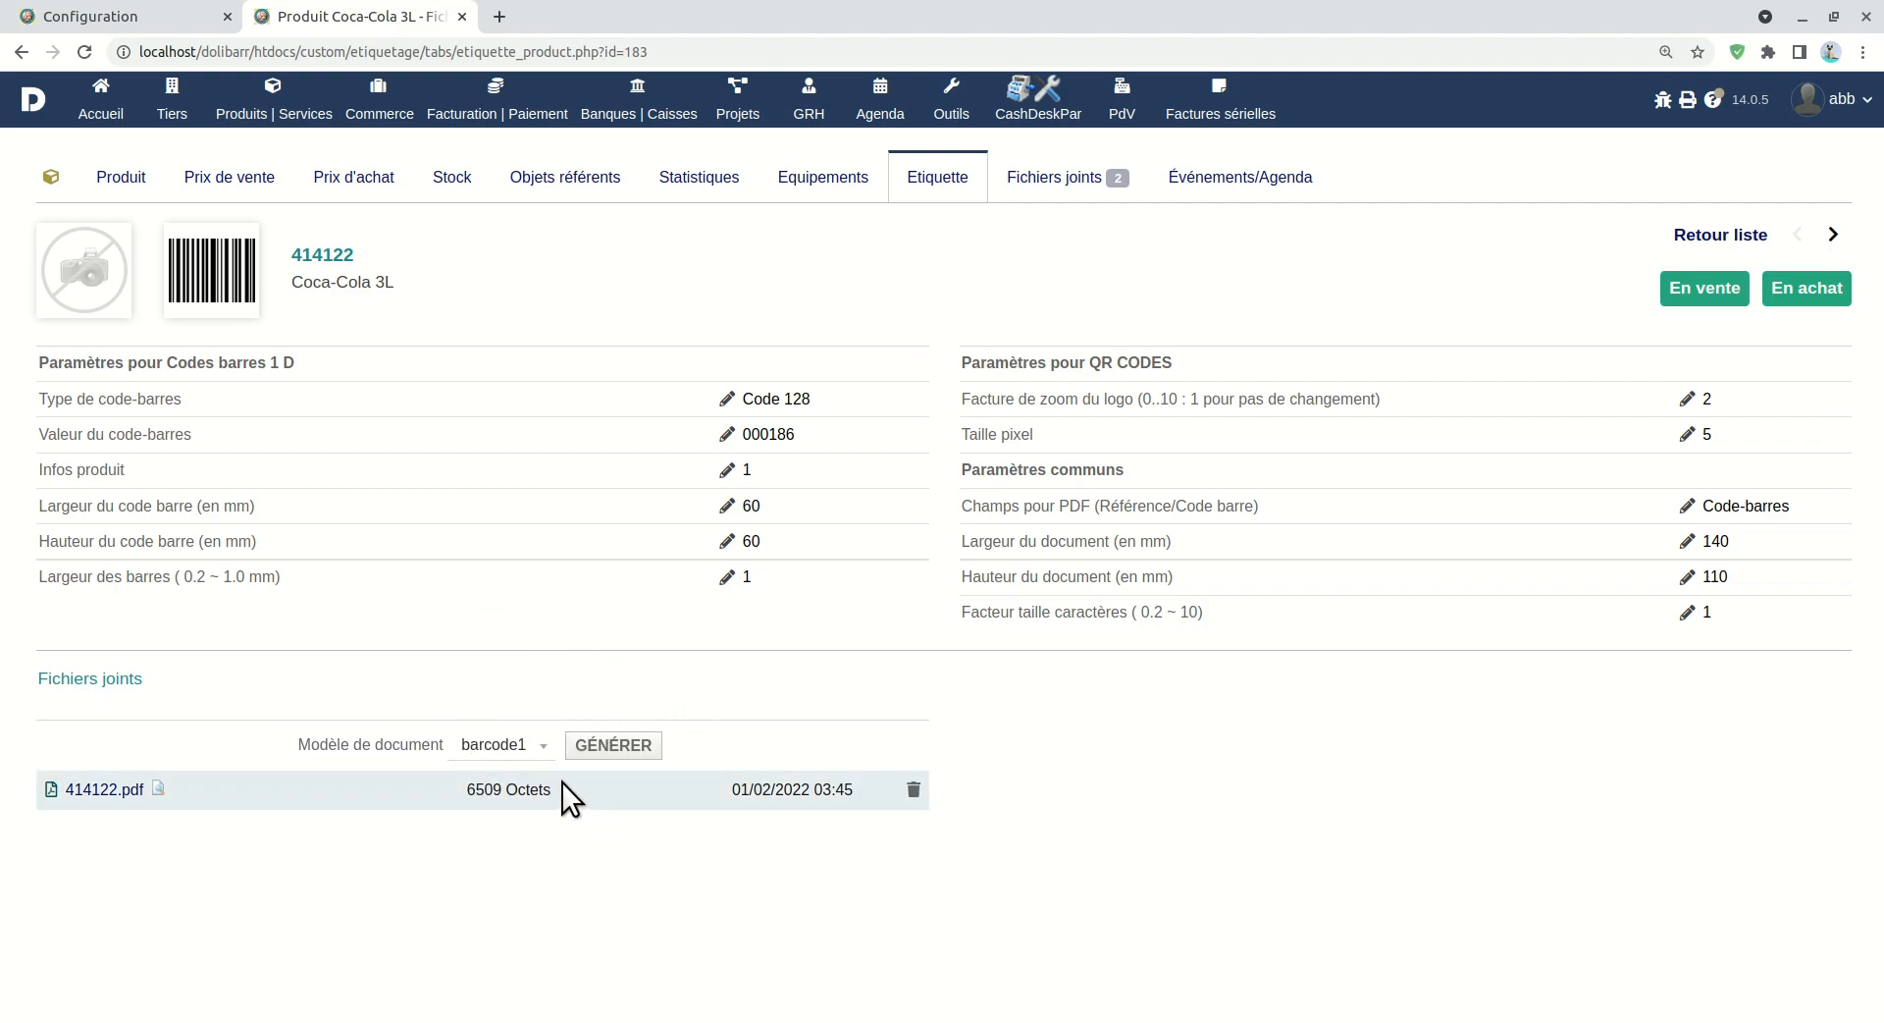
pyautogui.click(611, 748)
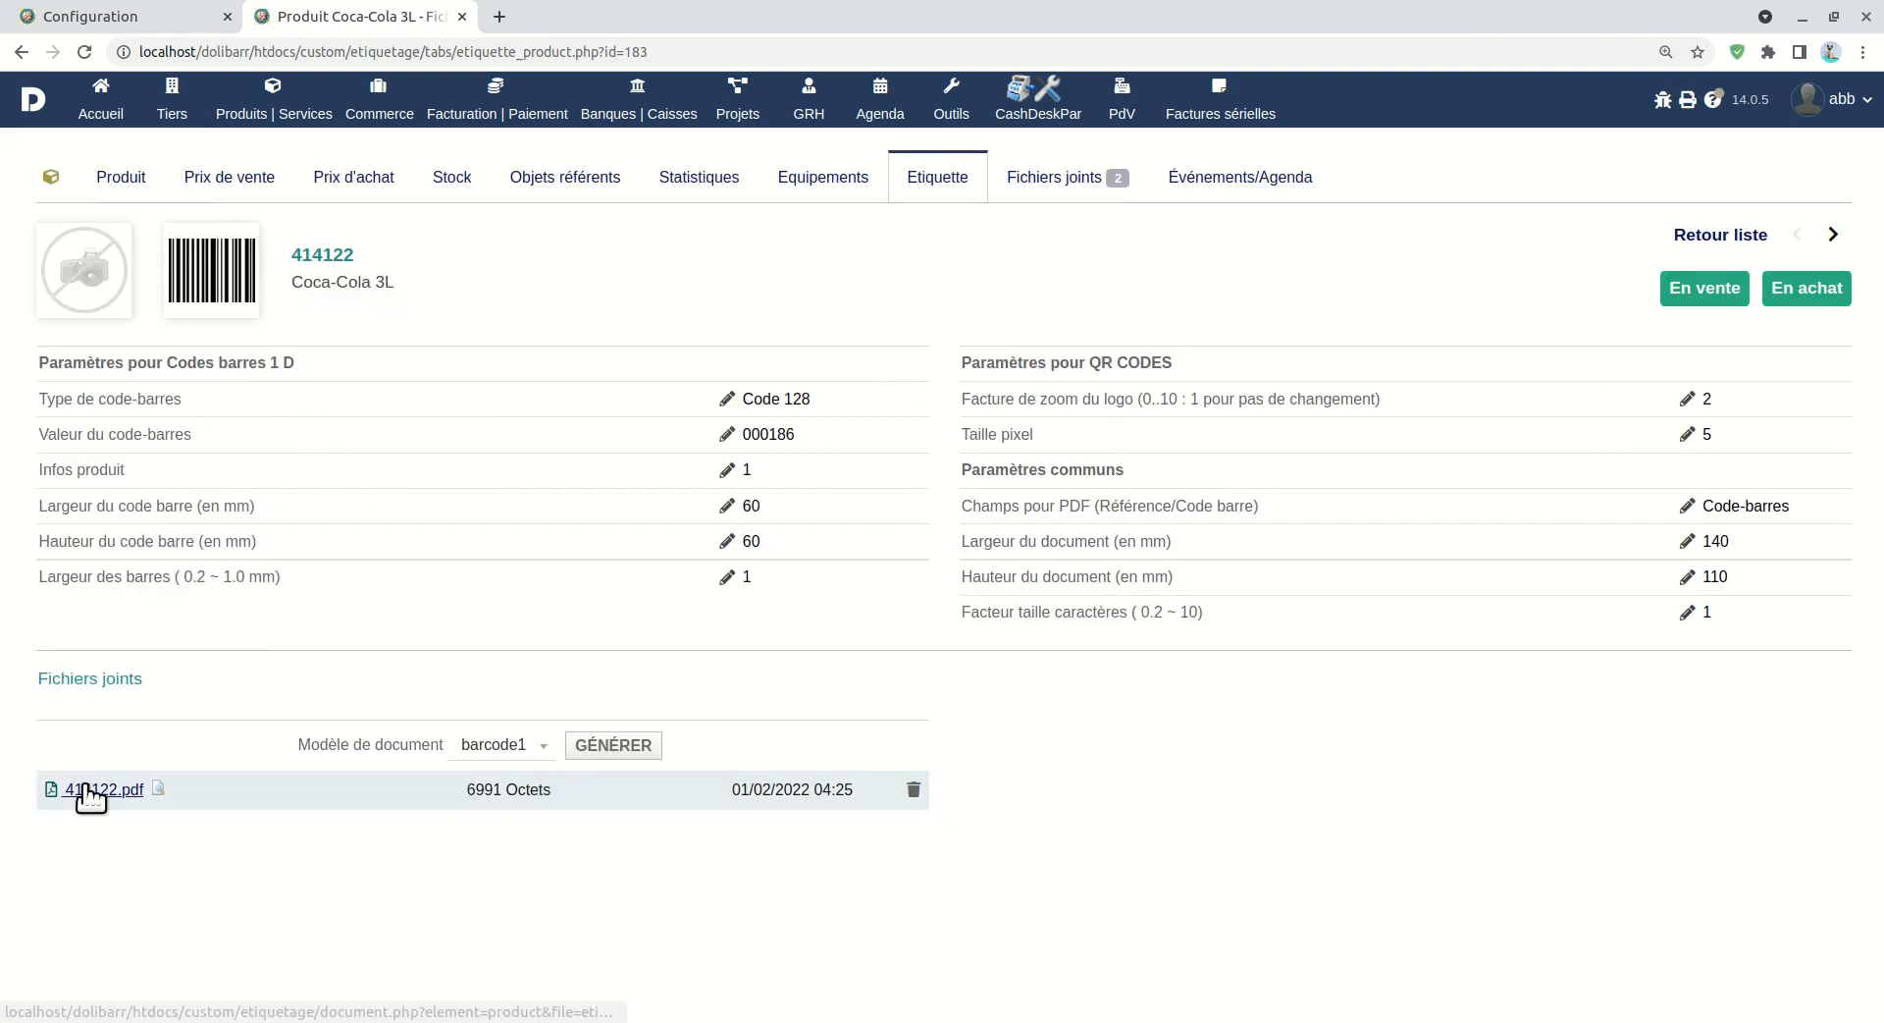
pyautogui.click(160, 789)
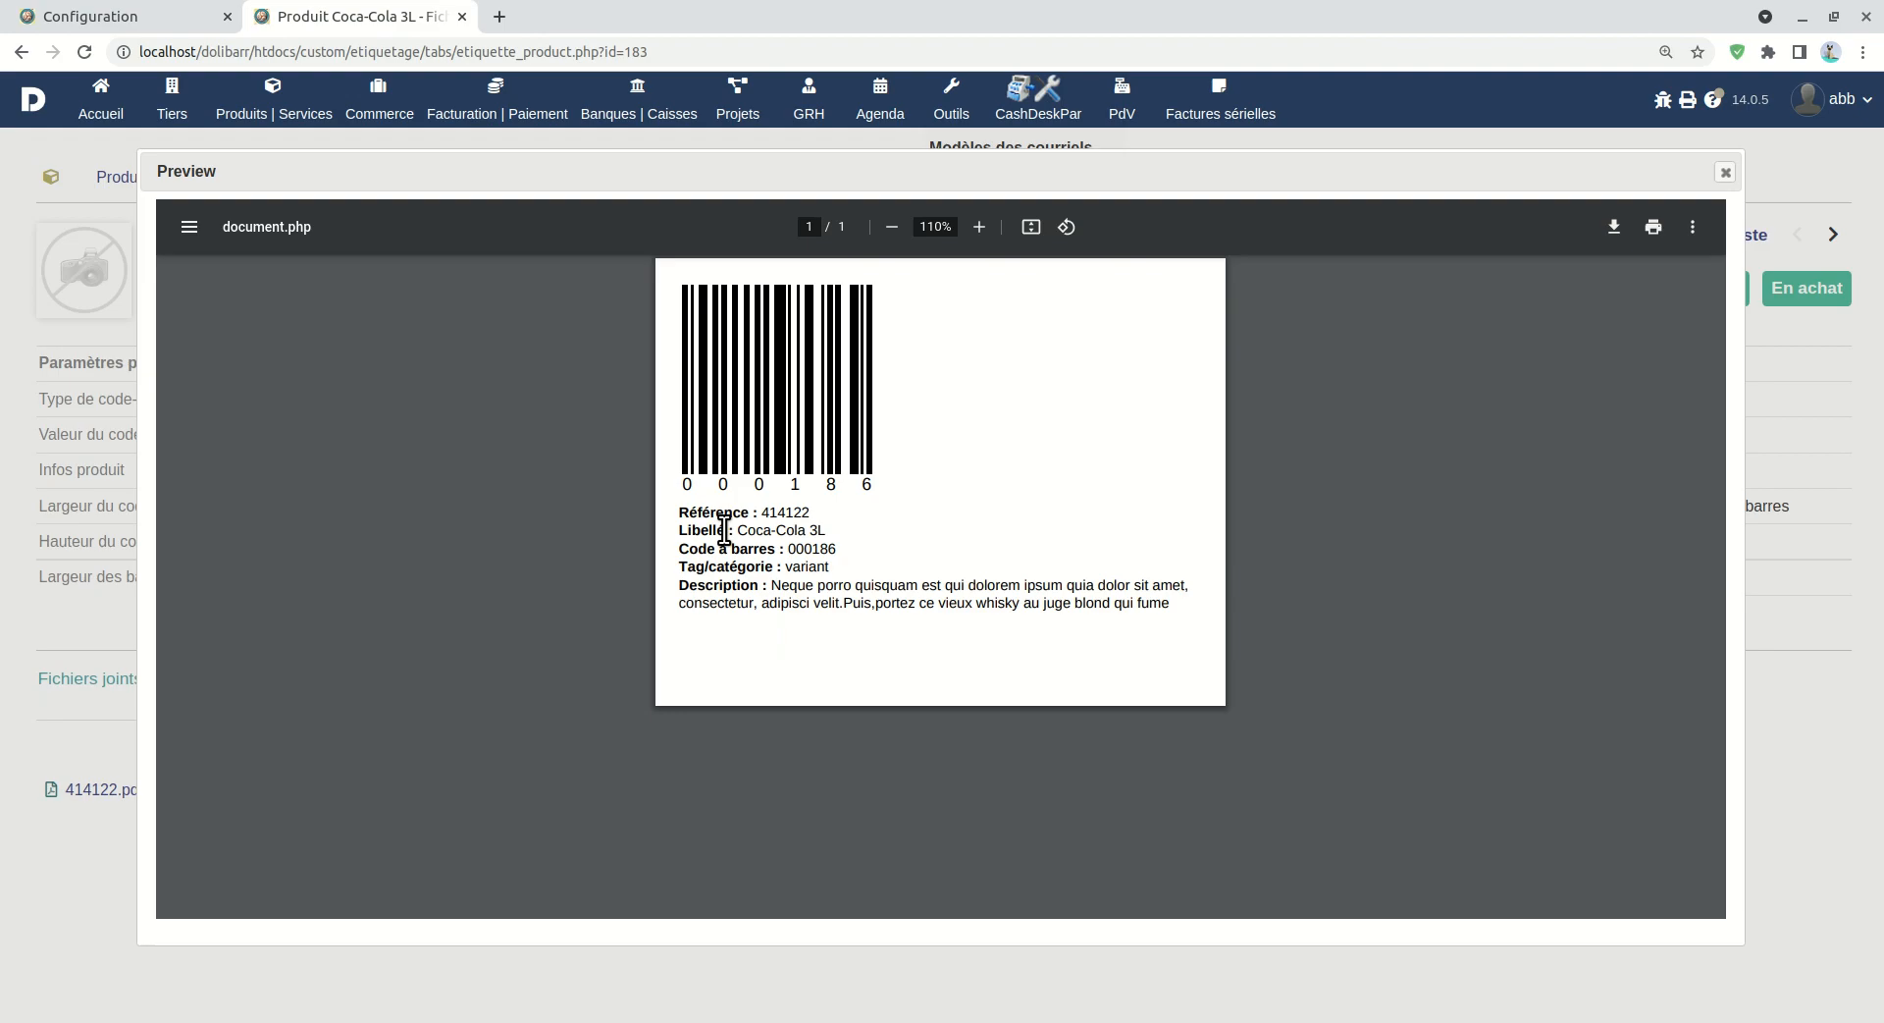
pyautogui.click(1726, 173)
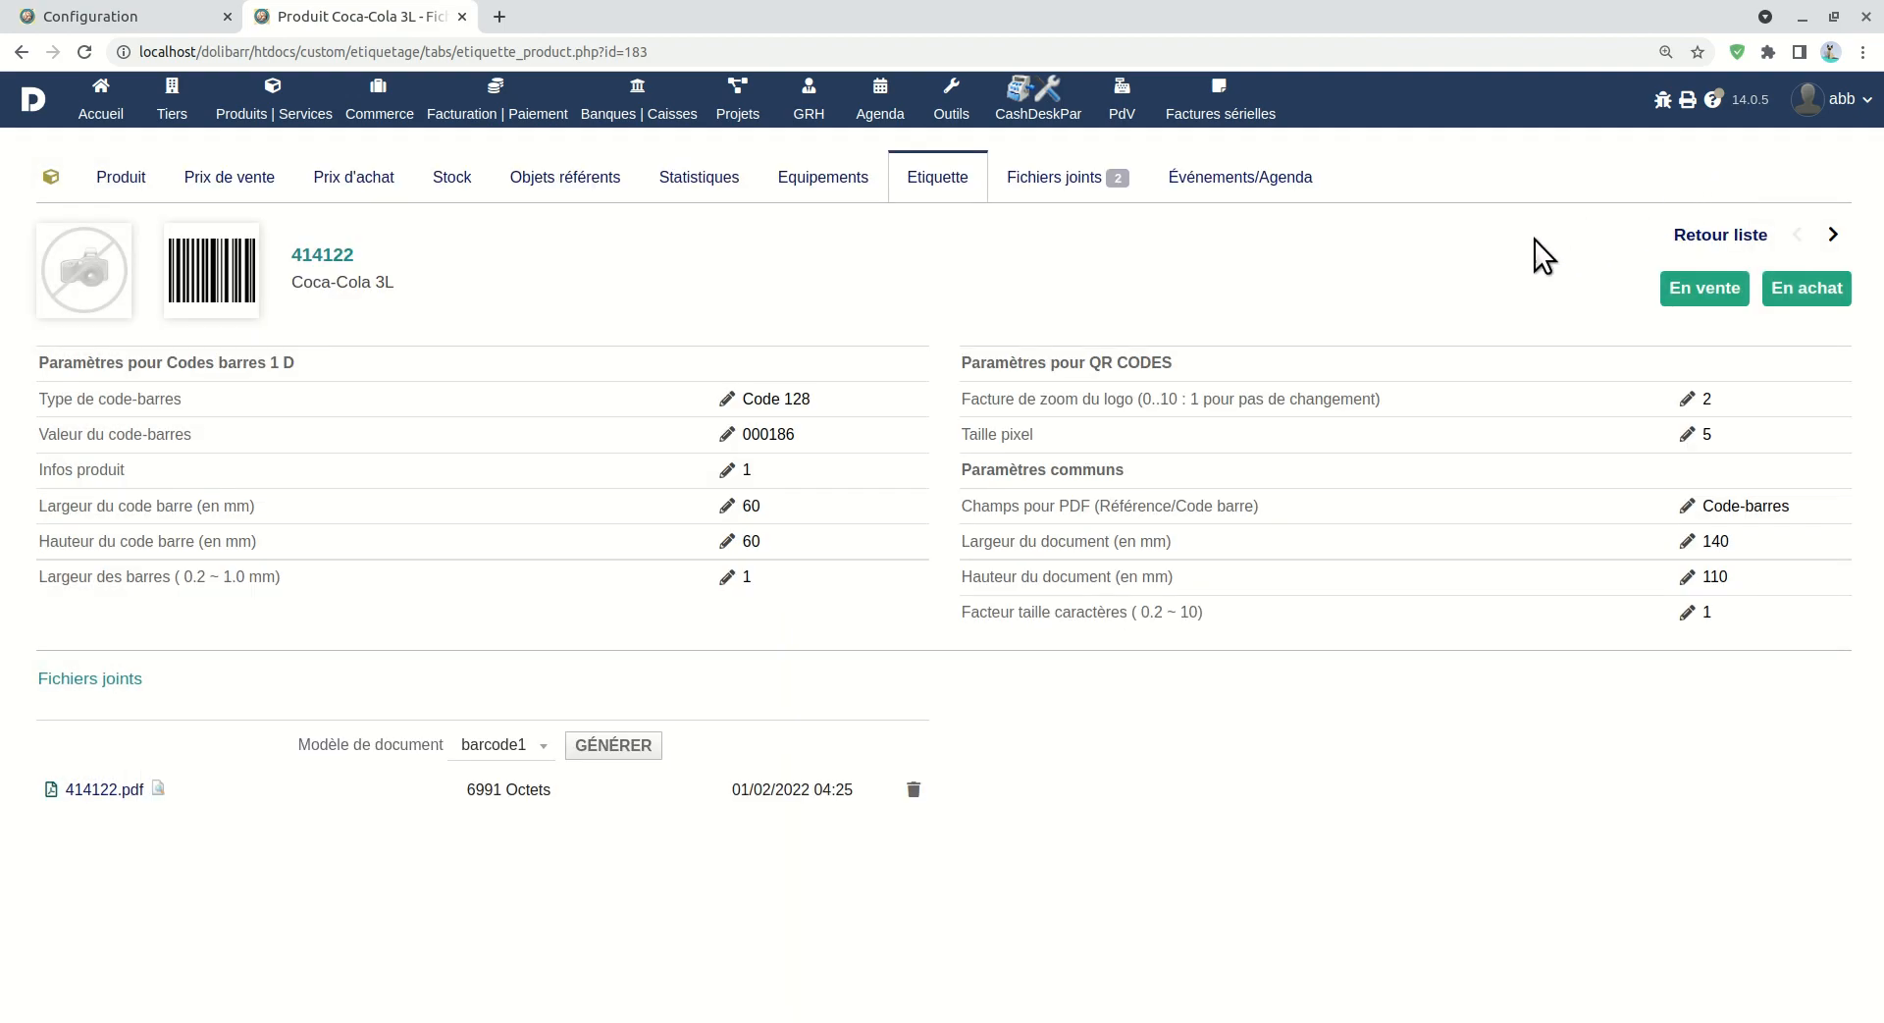
# Set the 1D barcode parameters "Infos produit" to 0 and "Largeur du code barre" to 120 mm
pyautogui.click(729, 469)
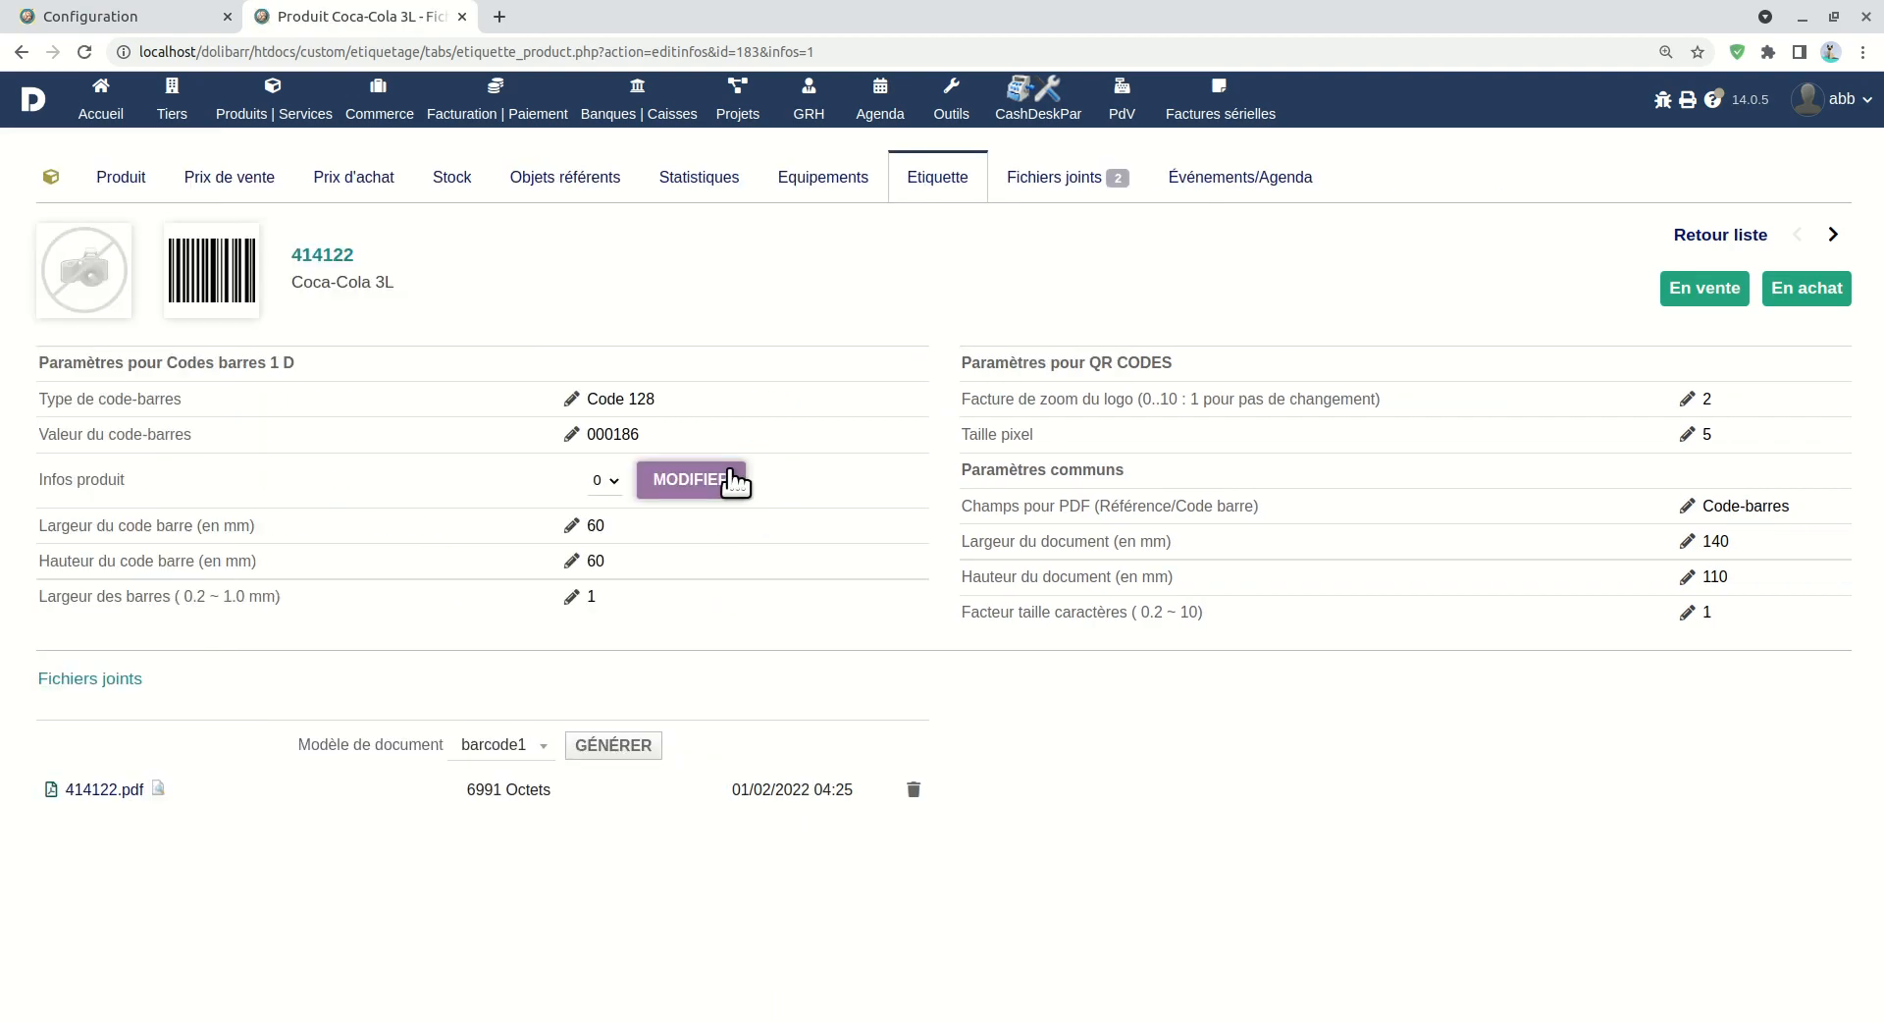
pyautogui.click(709, 494)
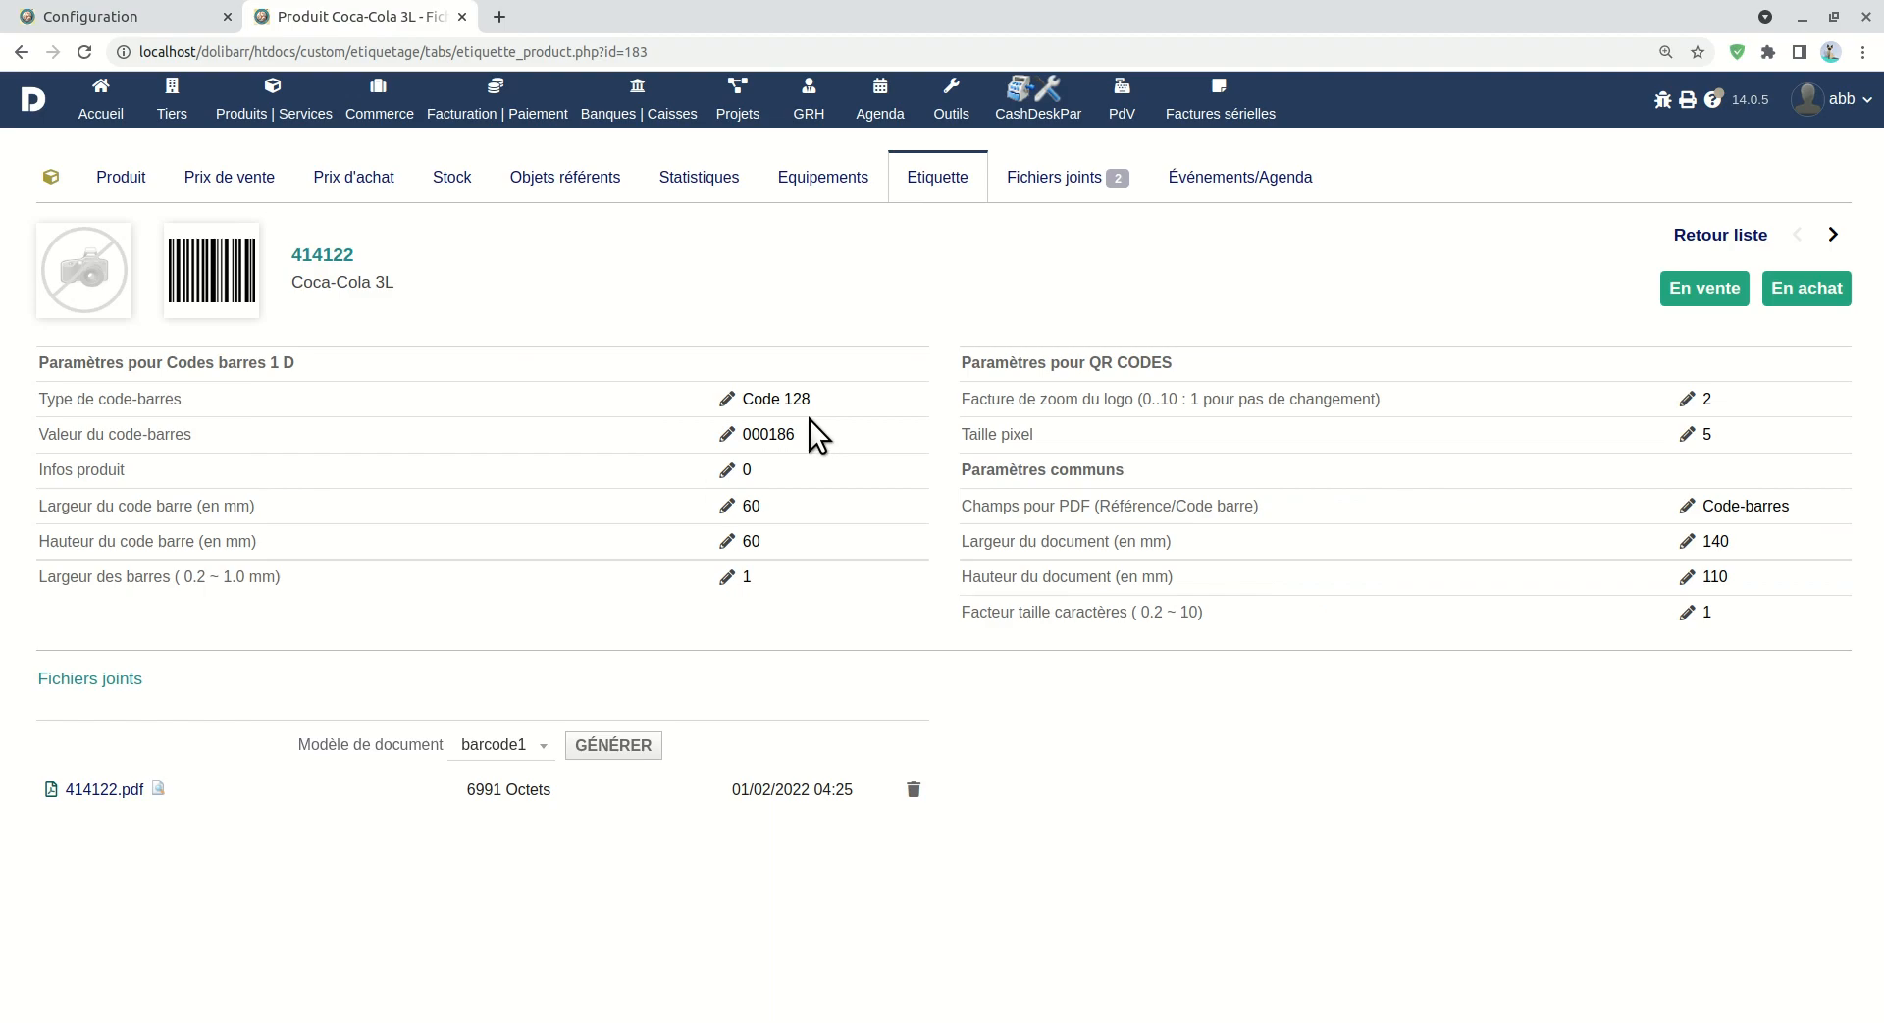
pyautogui.click(730, 508)
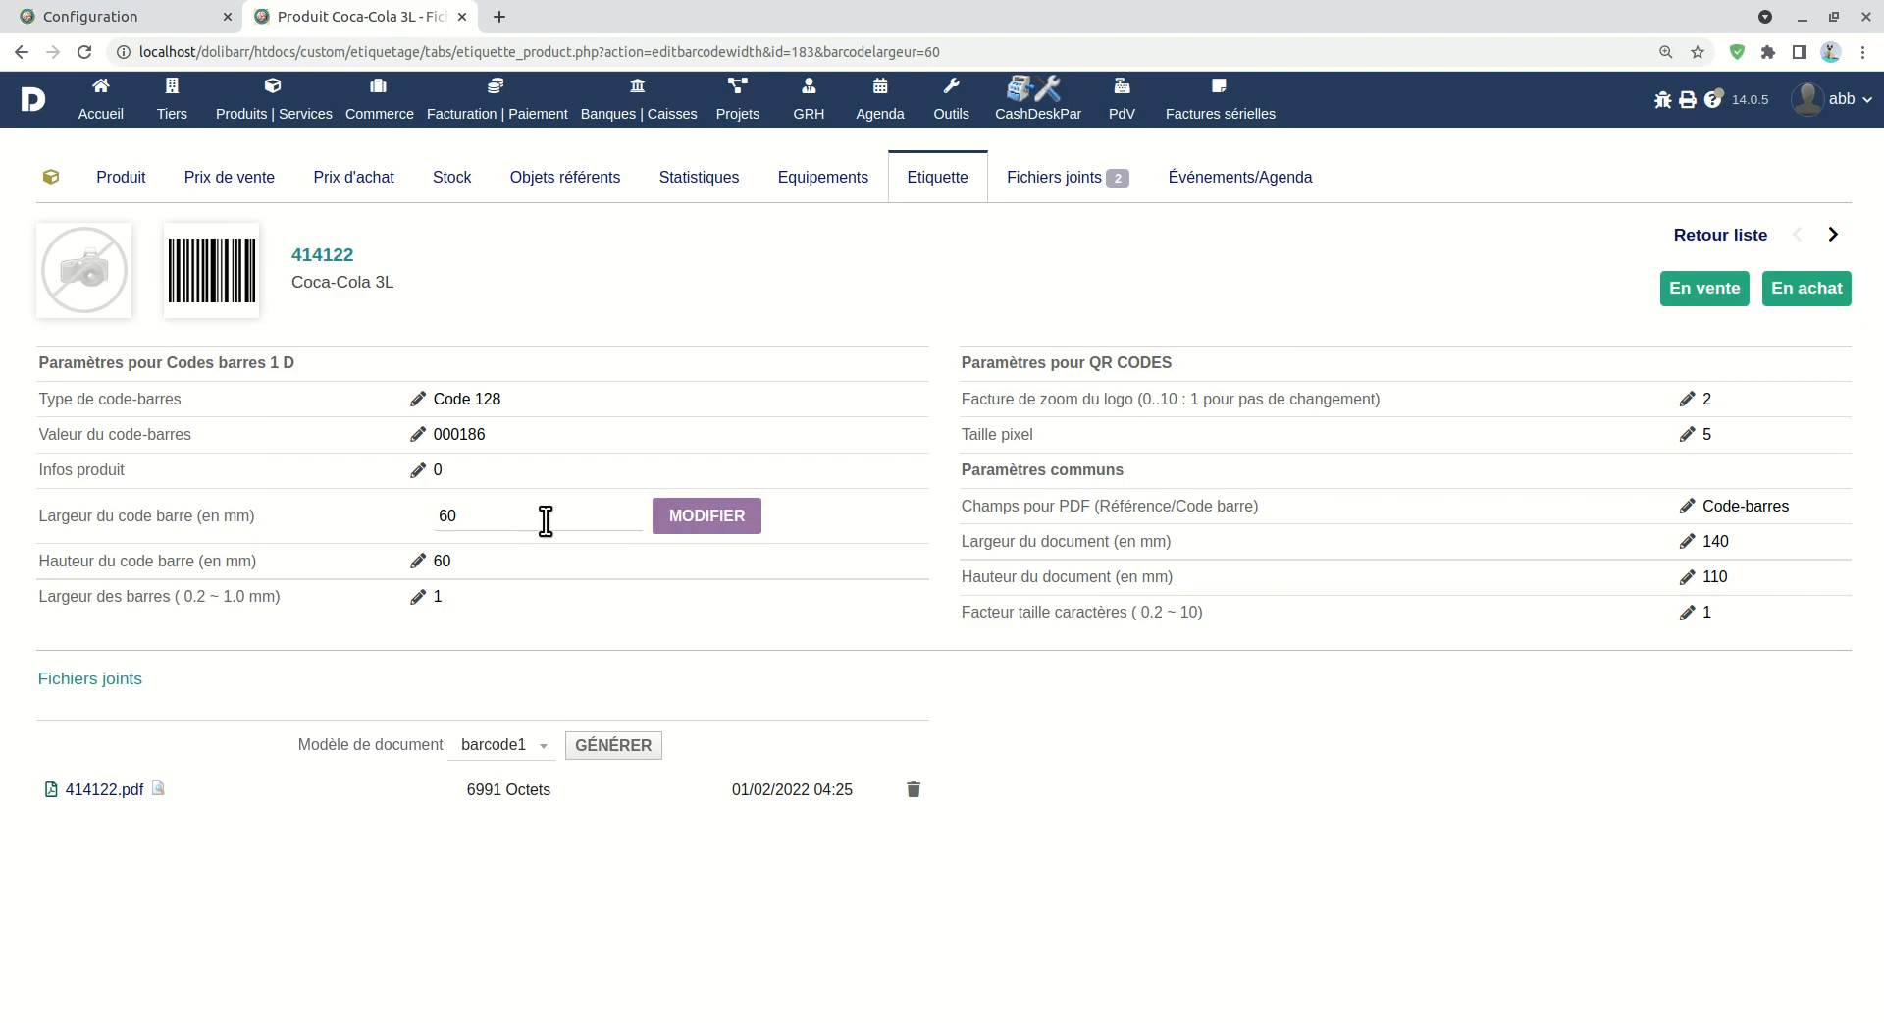
pyautogui.click(544, 519)
pyautogui.moveTo(447, 515); pyautogui.dragTo(430, 502)
pyautogui.write('12')
pyautogui.click(422, 474)
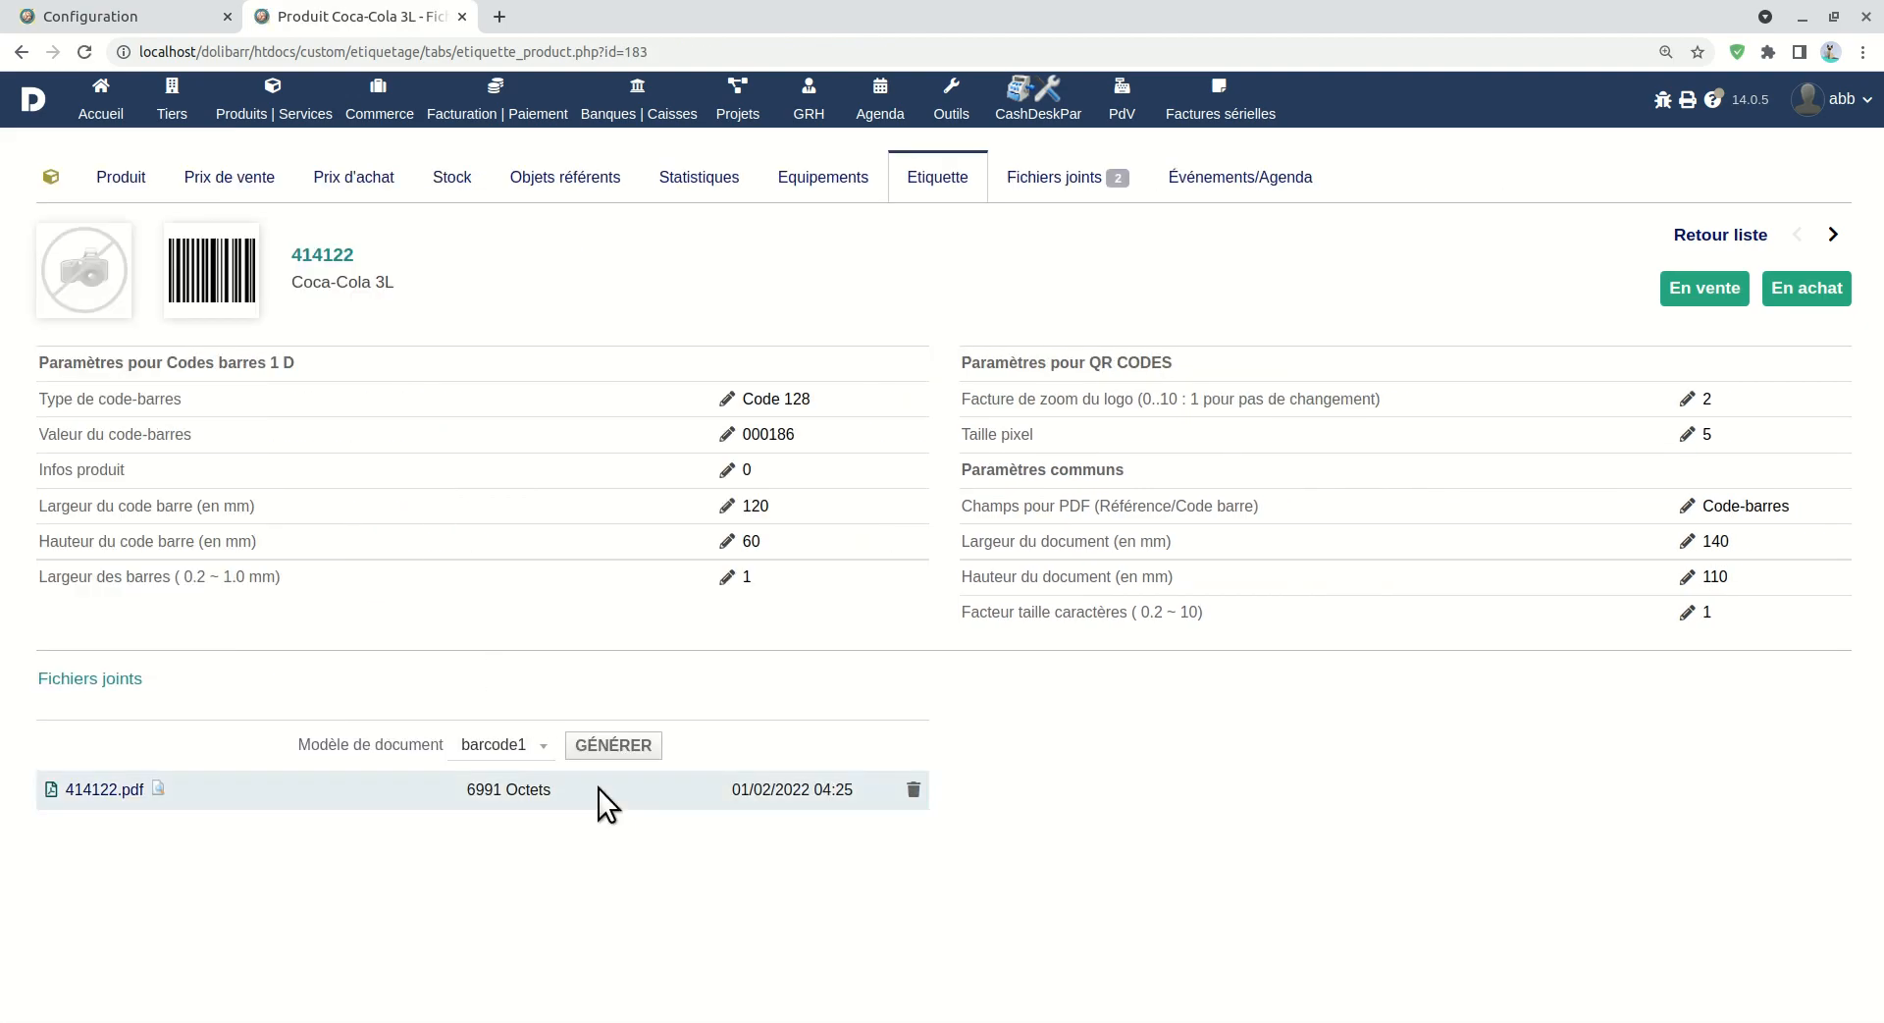
# Regenerate the barcode1 label PDF with the modified 1D barcode parameters and preview it
pyautogui.click(595, 746)
pyautogui.click(156, 787)
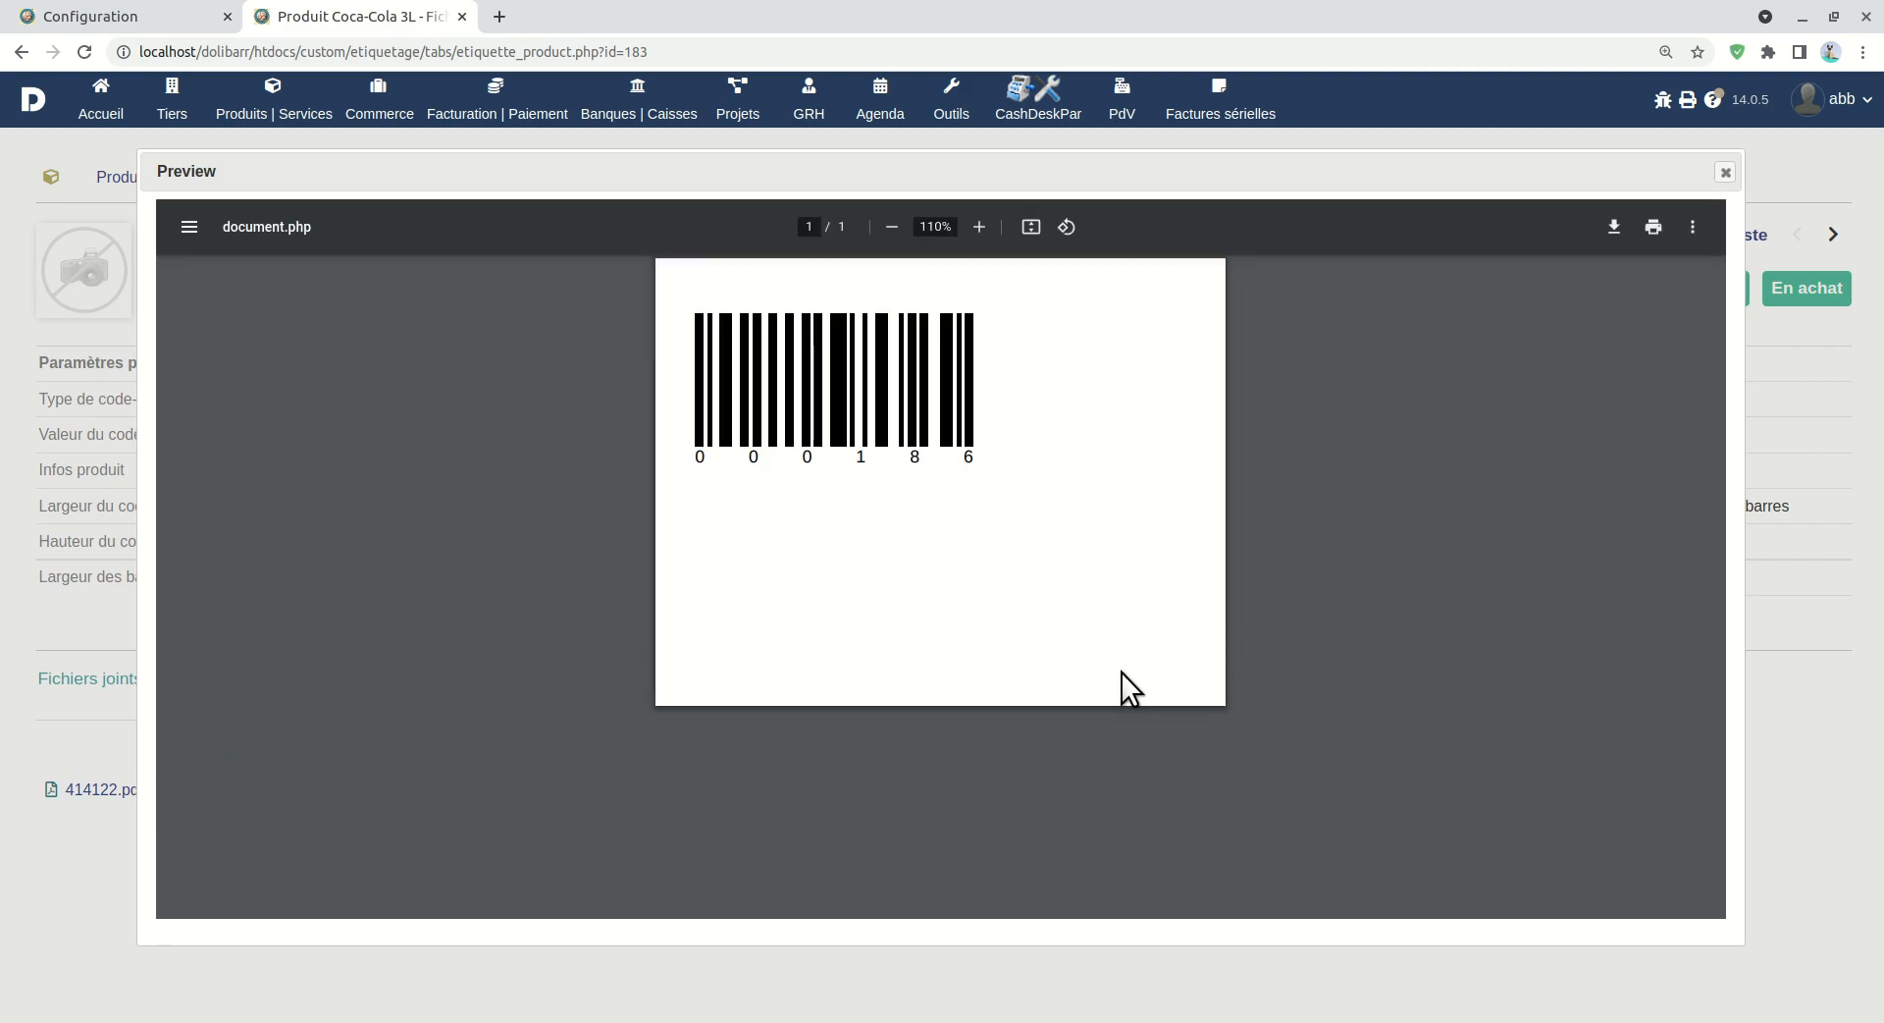
pyautogui.click(1725, 173)
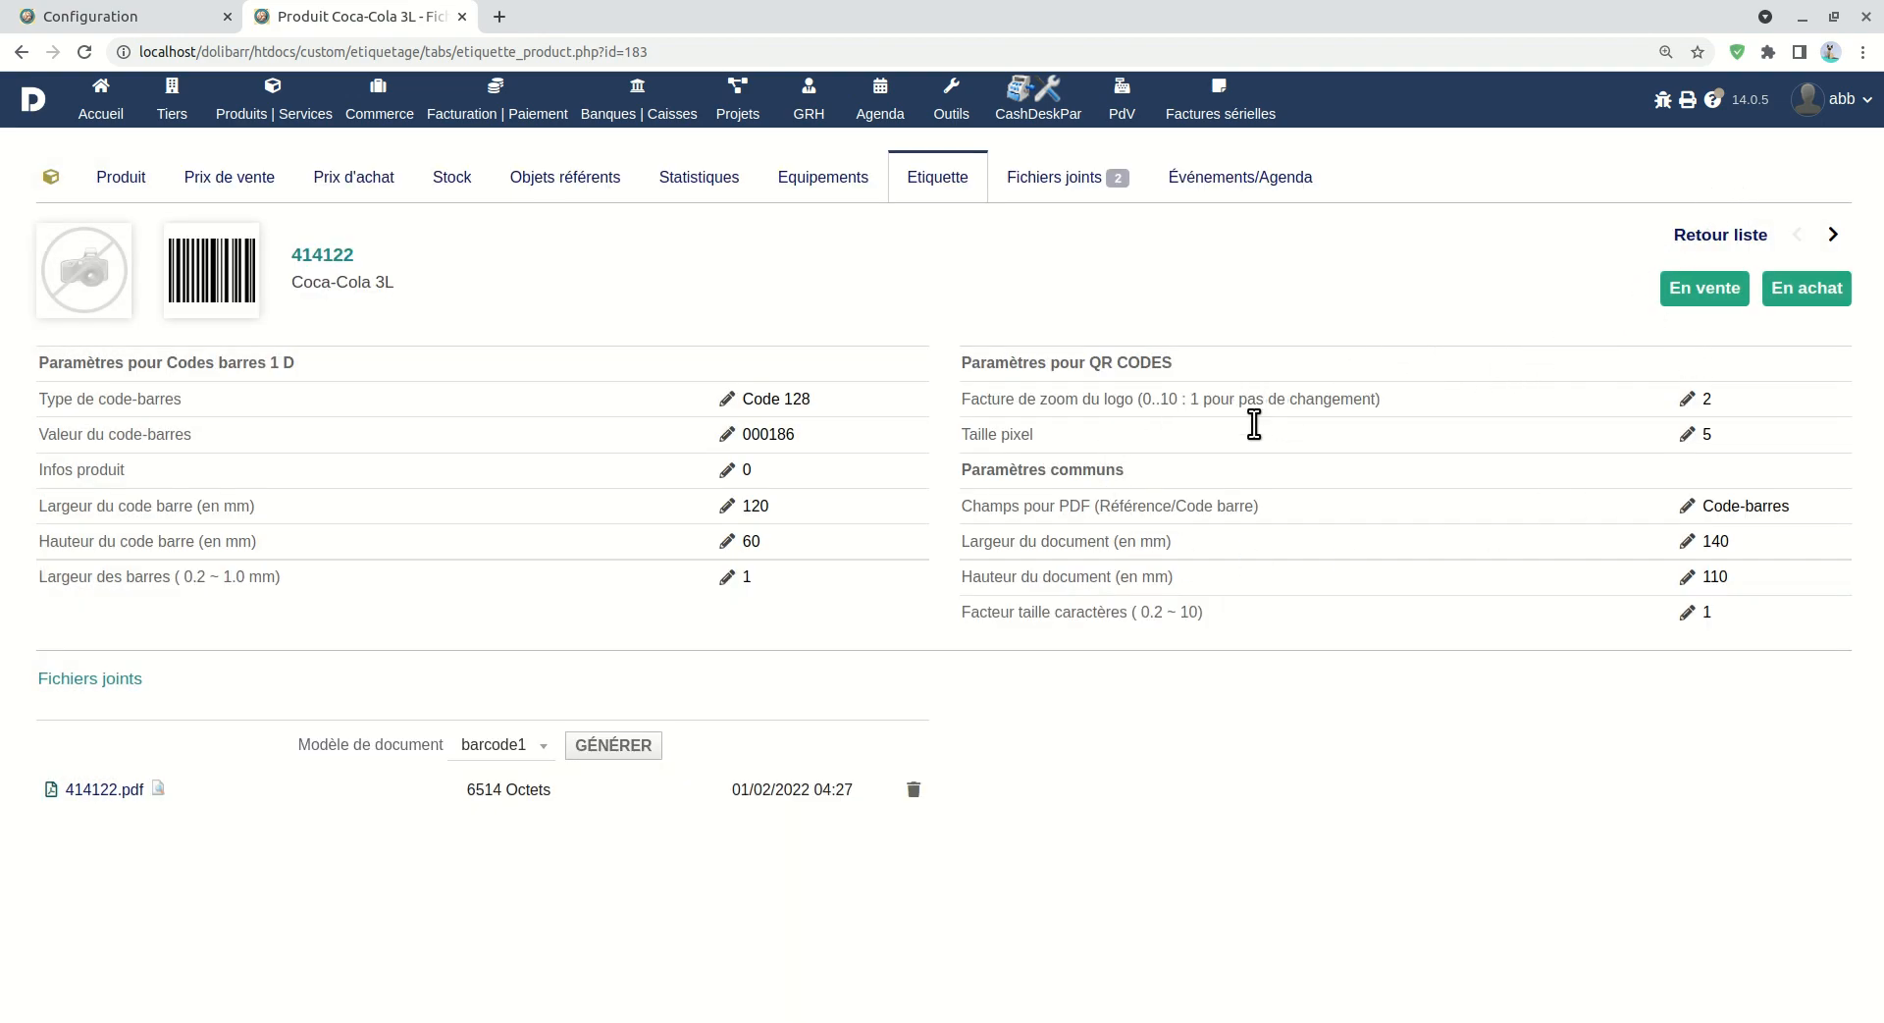
# Generate the product label PDF with the qrcode1 document model and preview it
pyautogui.click(501, 746)
pyautogui.click(510, 673)
pyautogui.click(622, 750)
pyautogui.click(159, 786)
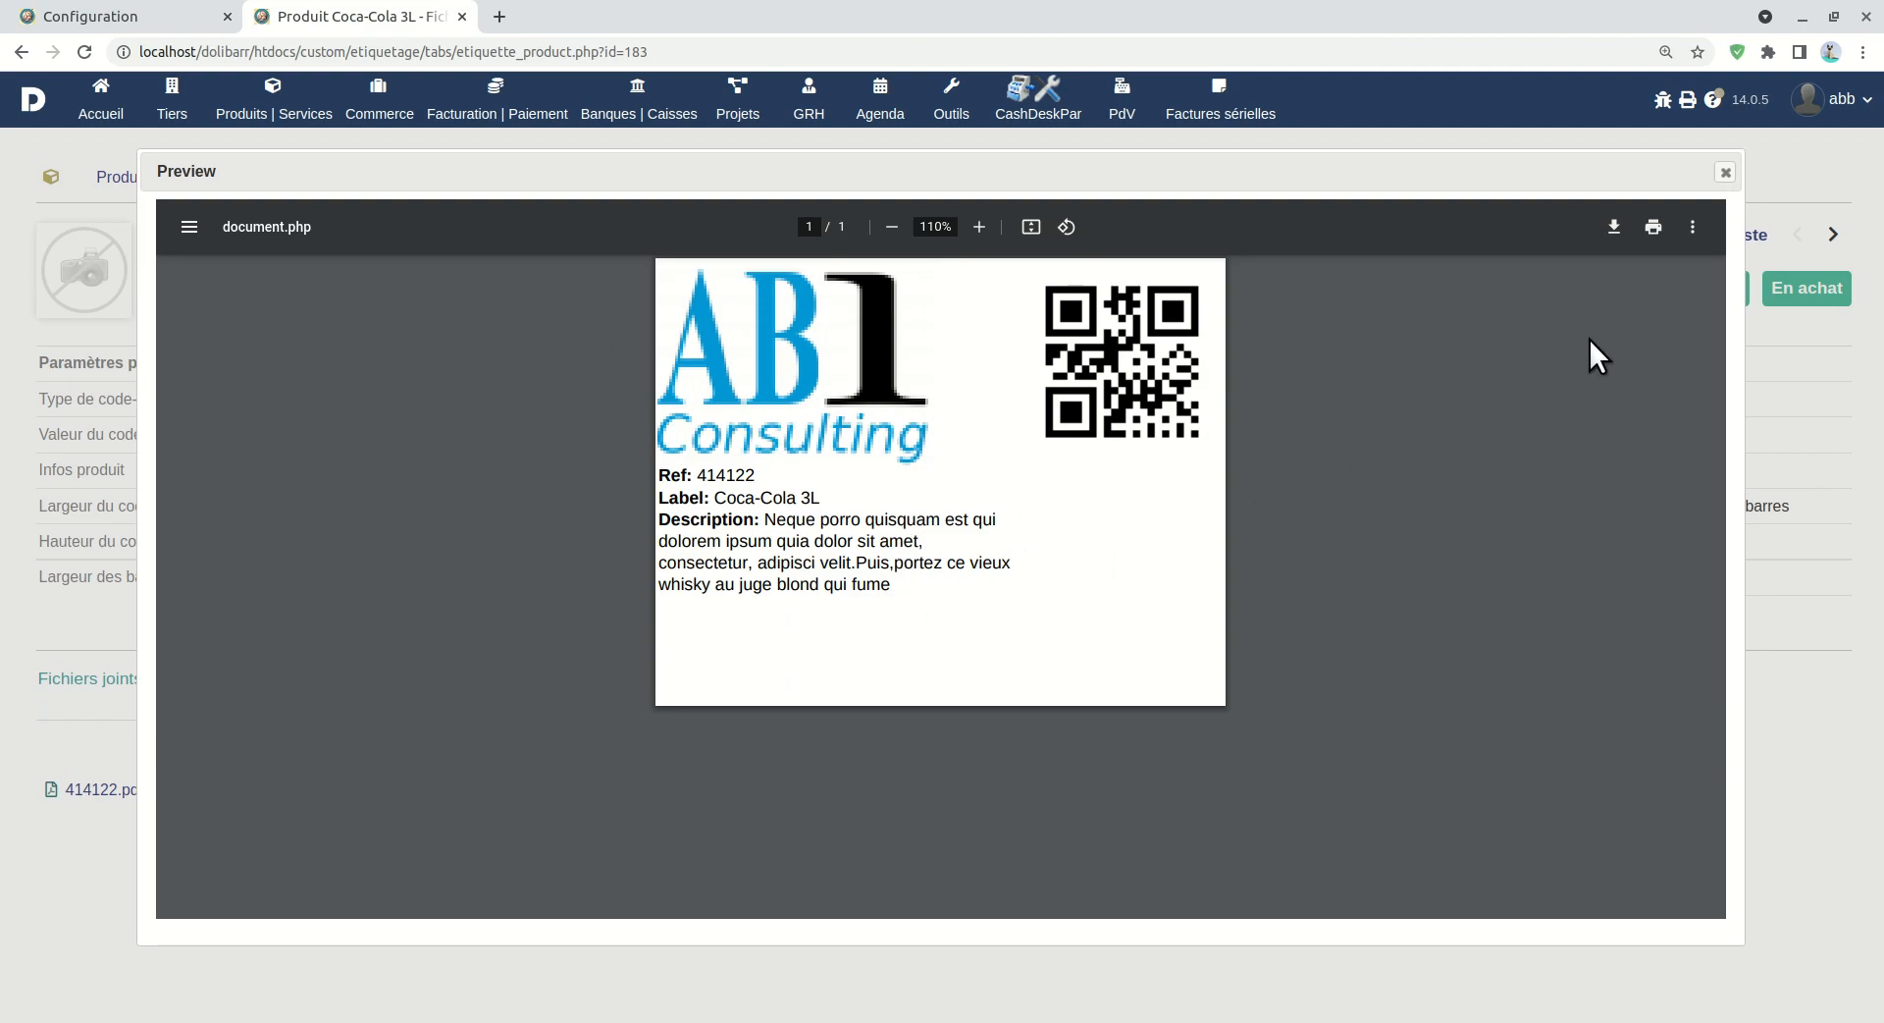
pyautogui.click(1727, 177)
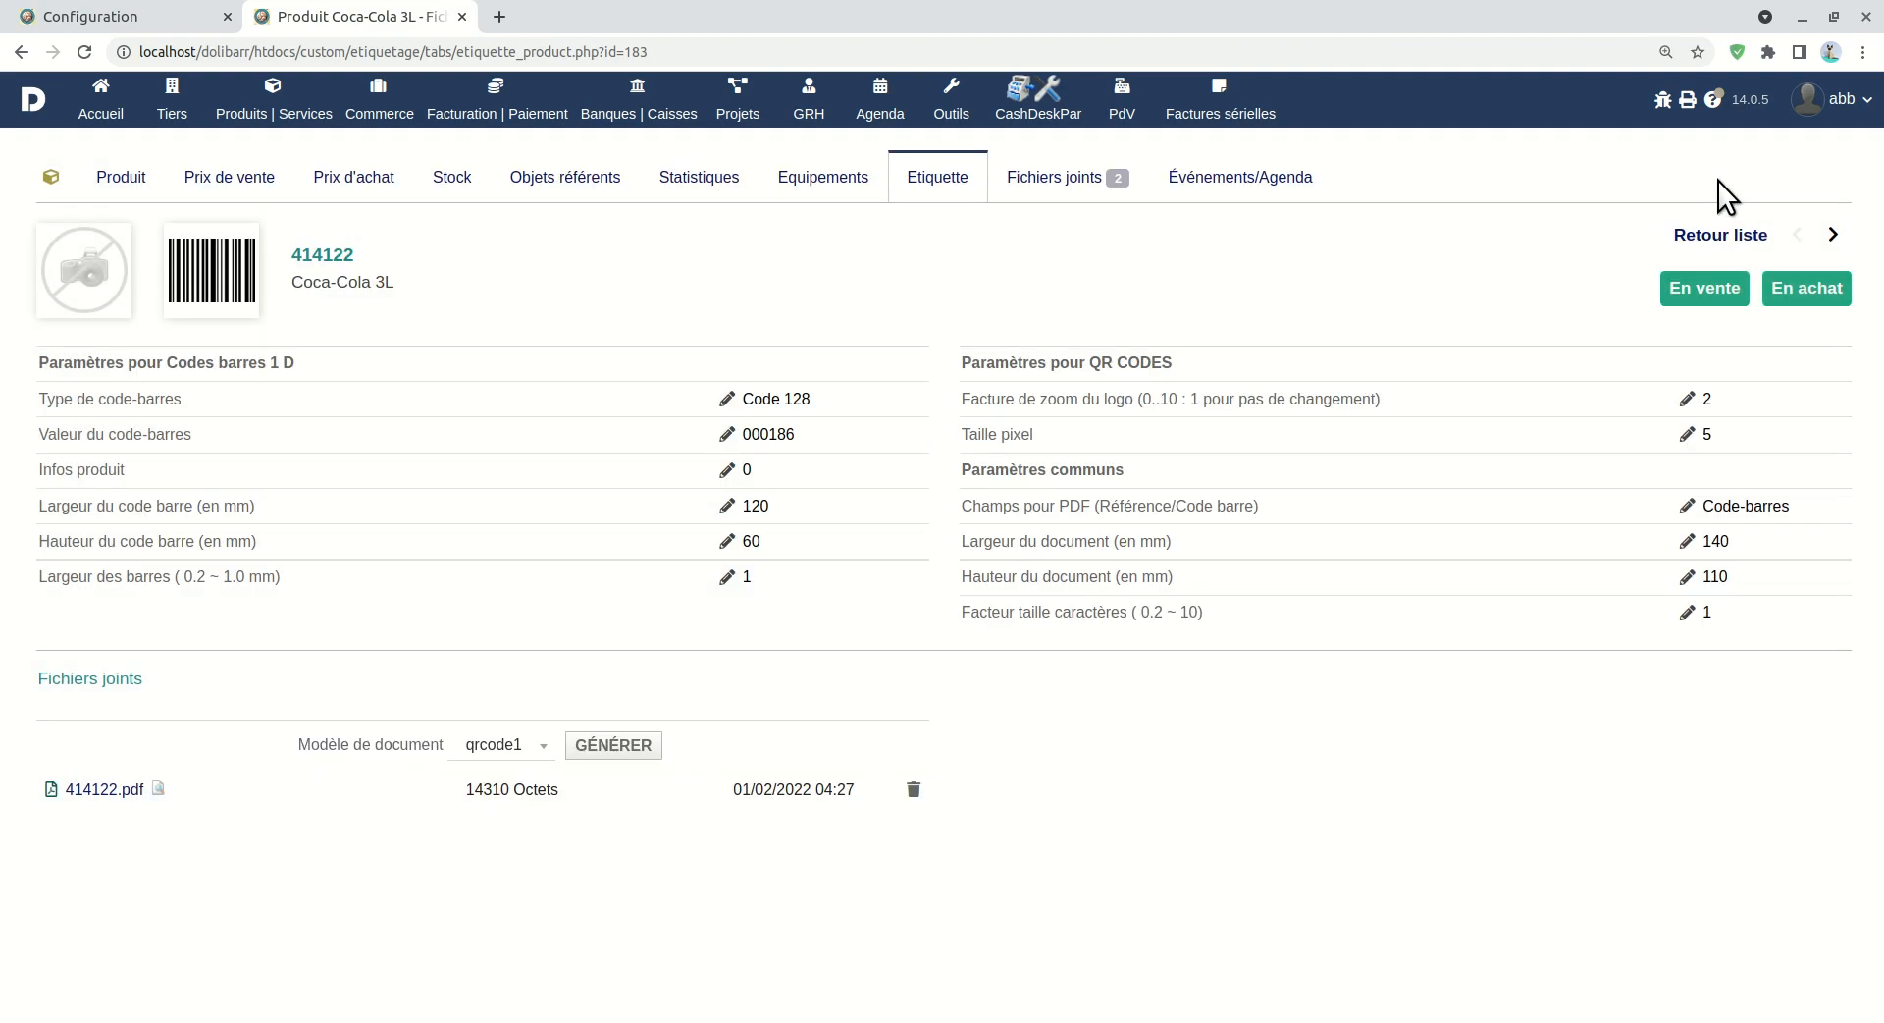
# Set the logo zoom factor in the QR code parameters to 1
pyautogui.click(1690, 400)
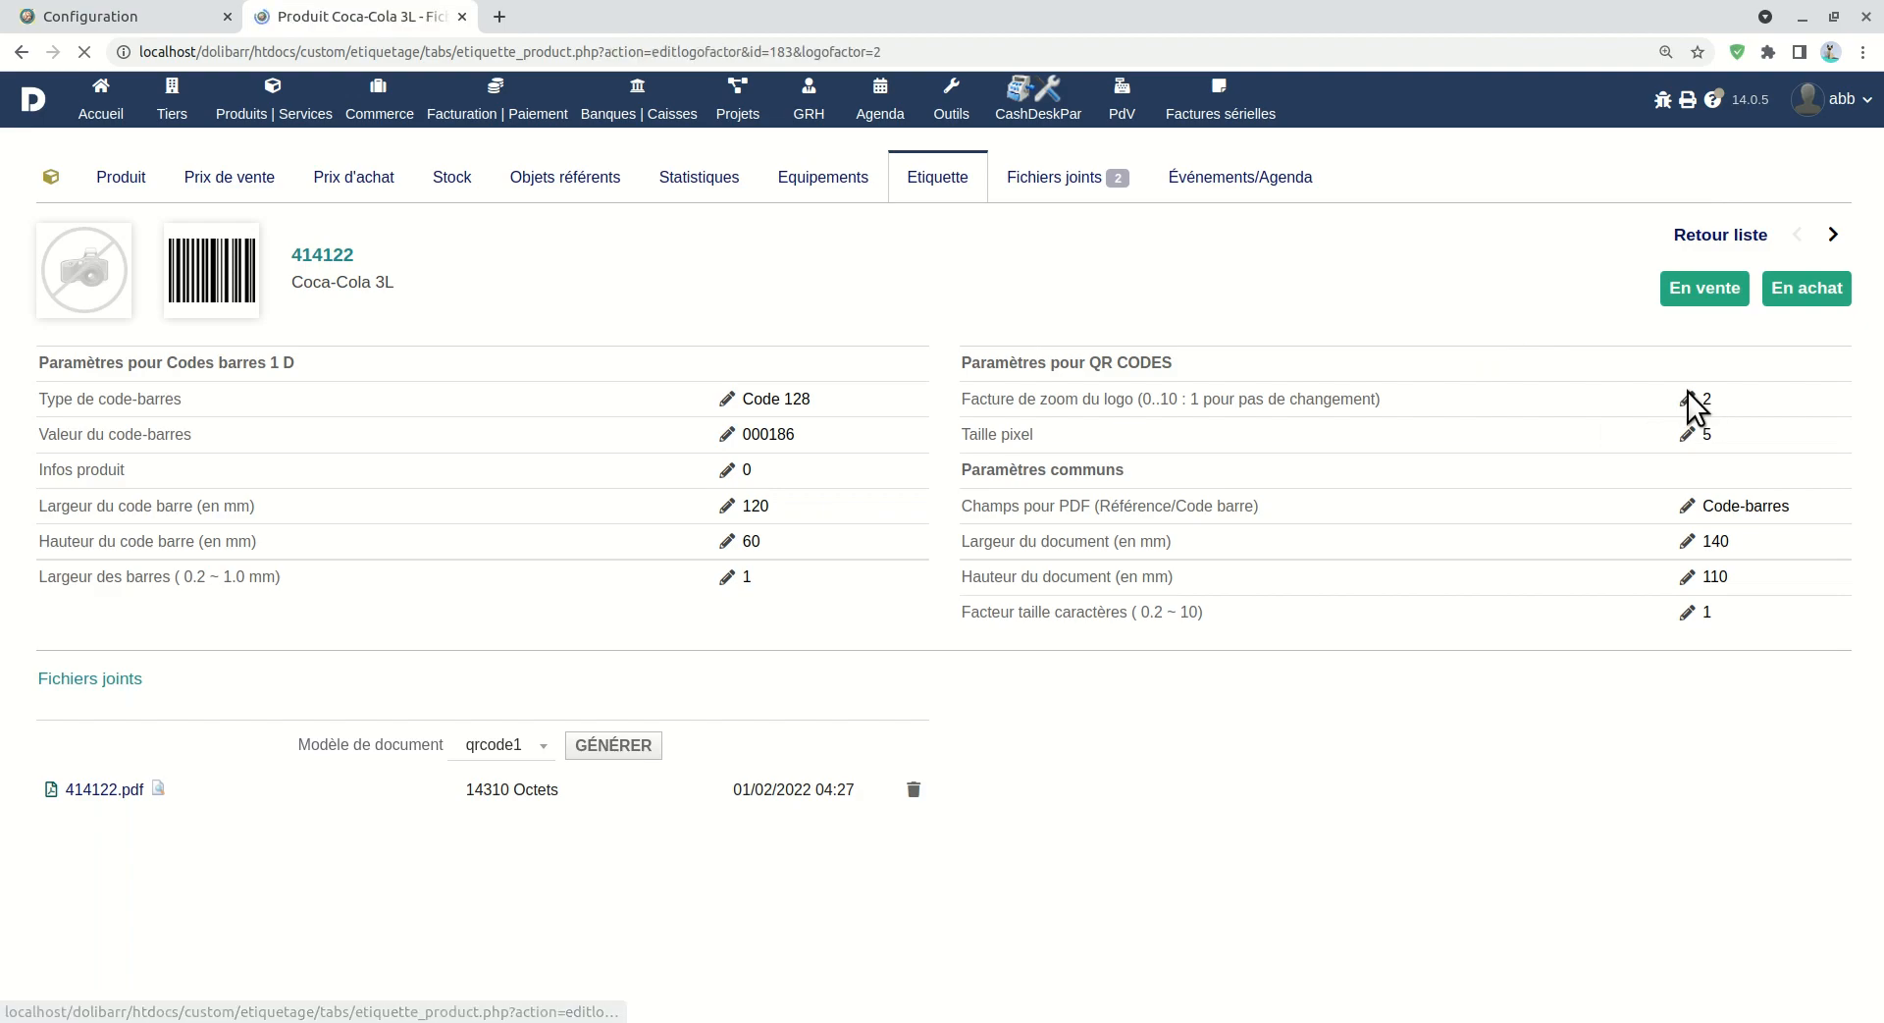
pyautogui.moveTo(1570, 408); pyautogui.dragTo(1372, 395)
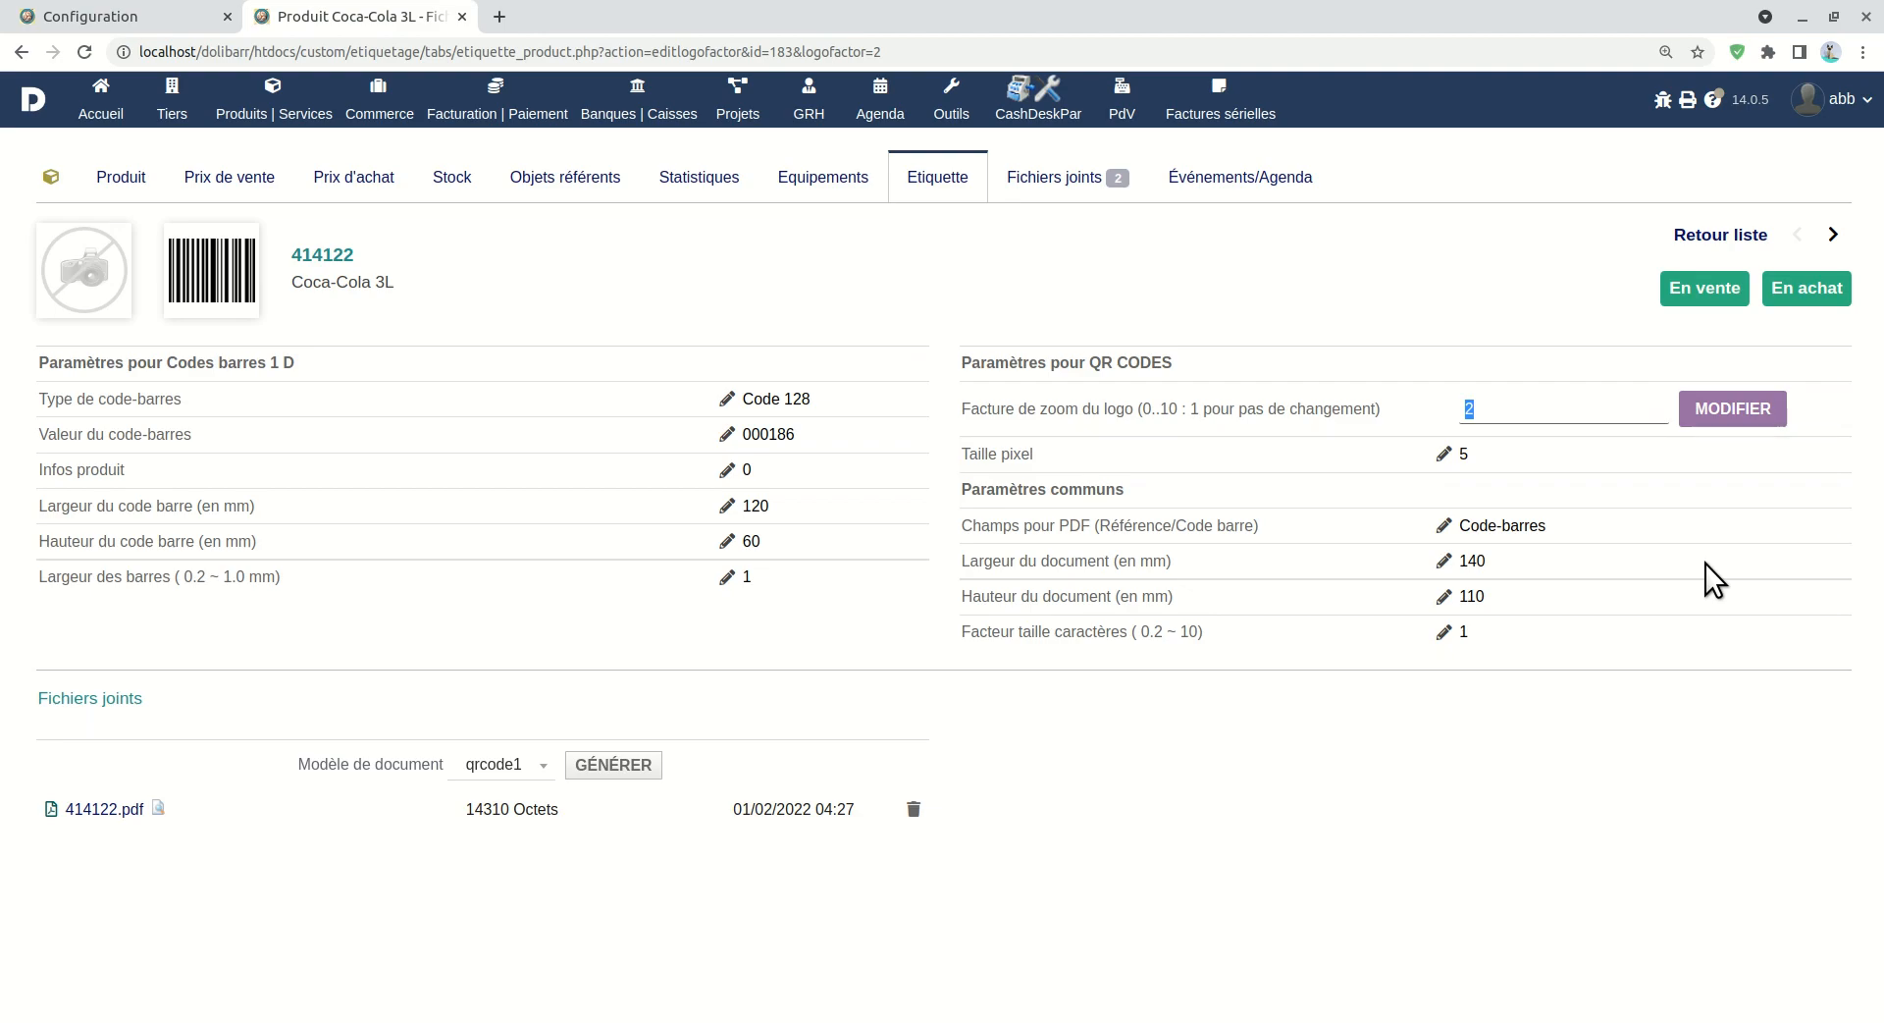
pyautogui.write('1')
pyautogui.click(1779, 429)
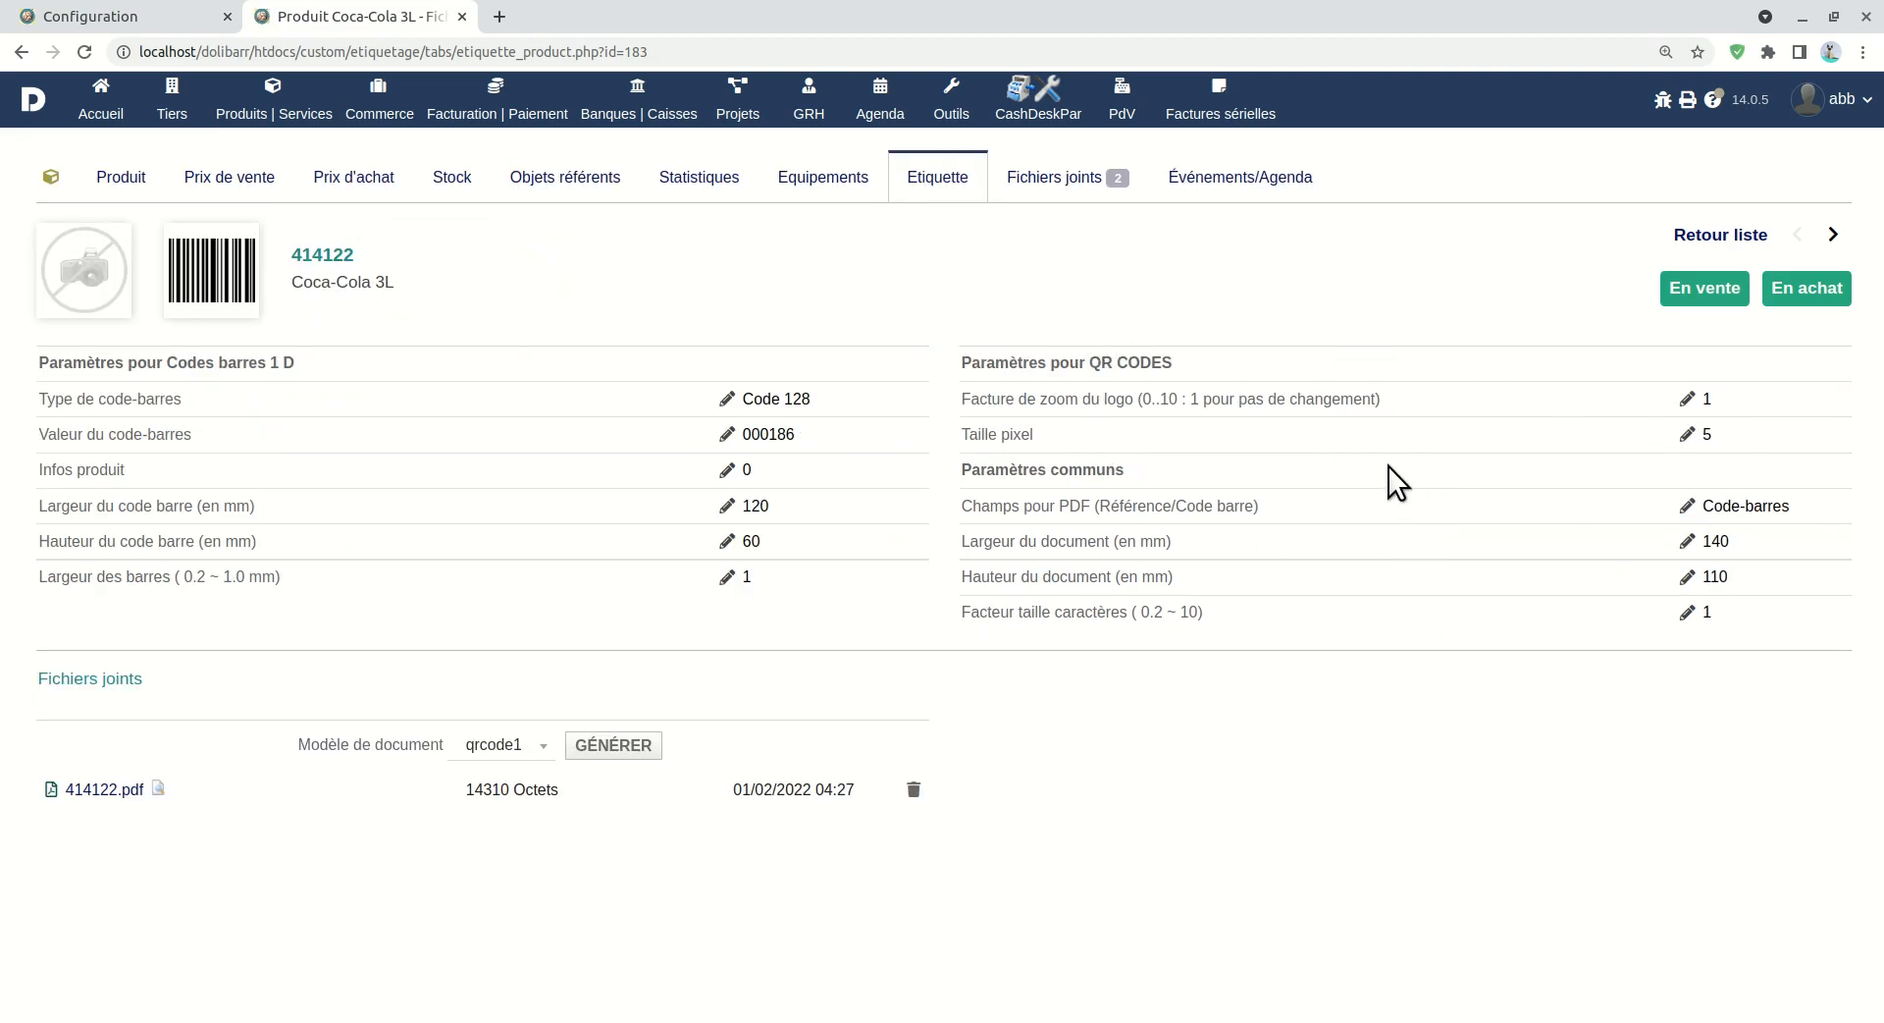
# Set the QR code pixel size ("Taille pixel") to 8
pyautogui.click(1689, 435)
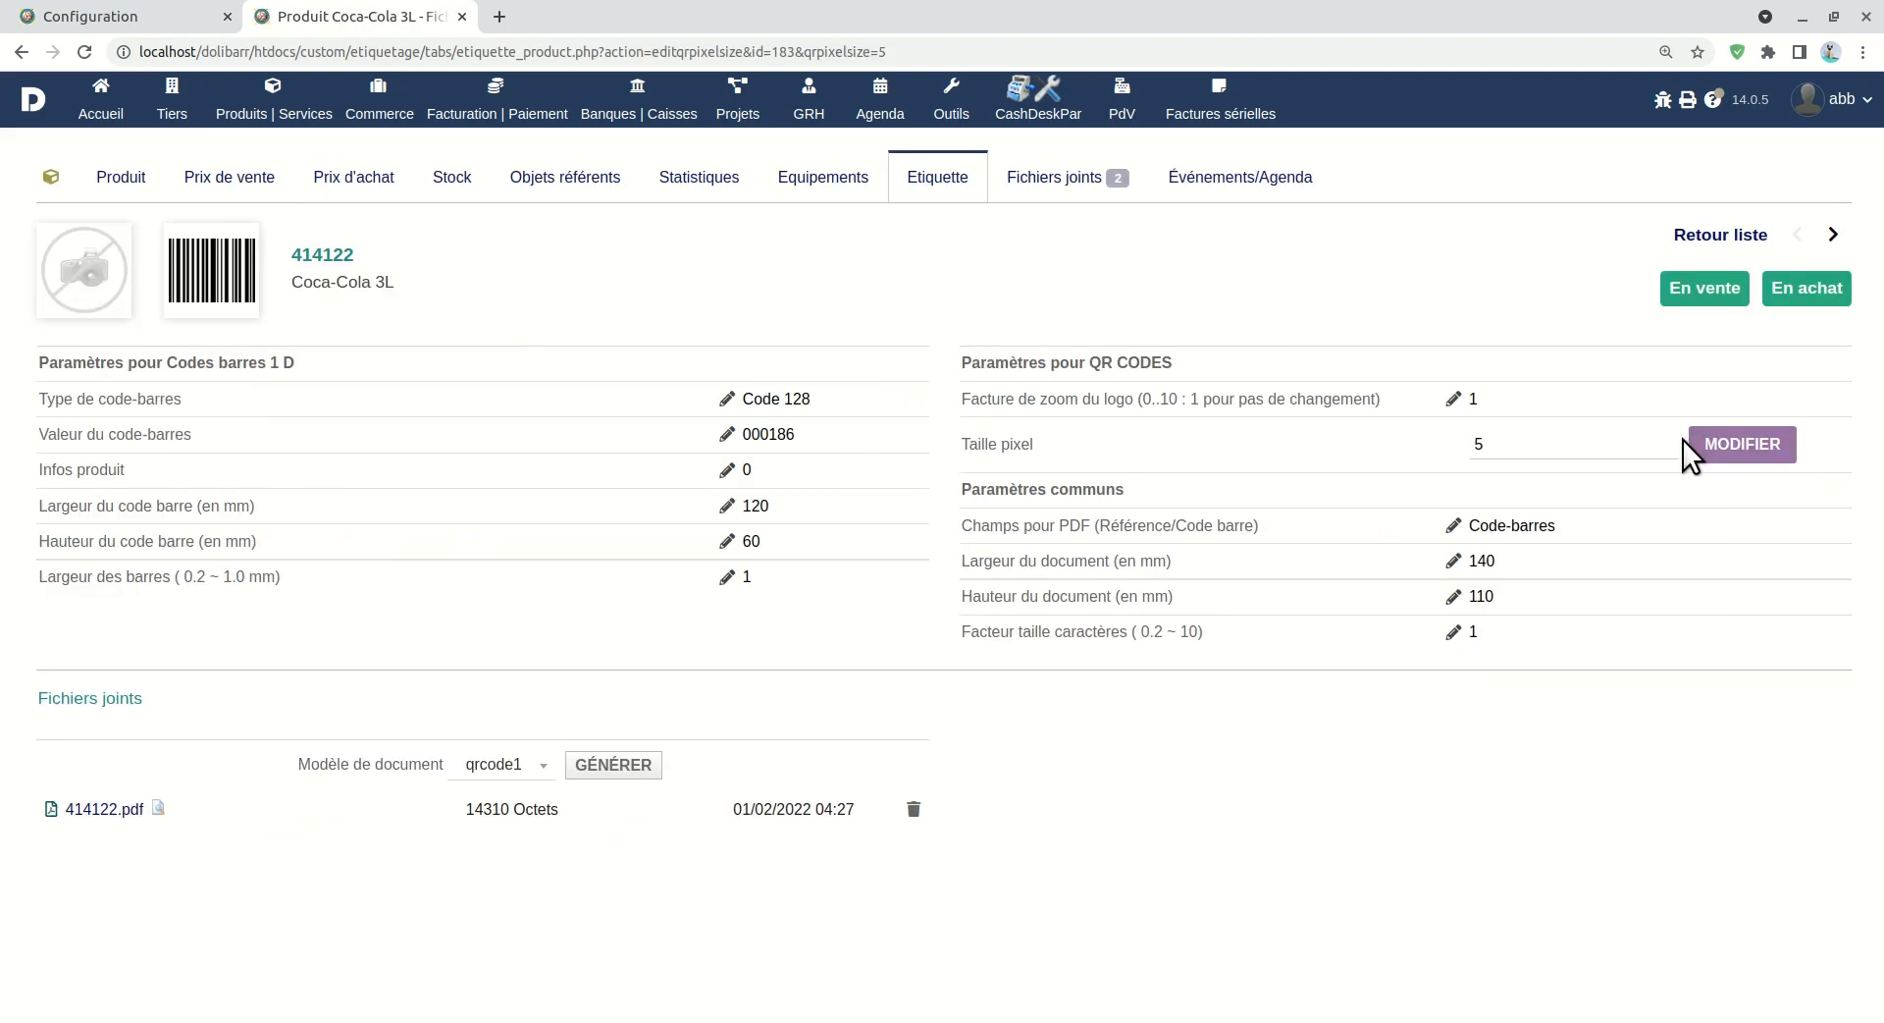
pyautogui.click(1499, 443)
pyautogui.moveTo(1498, 443); pyautogui.dragTo(1425, 420)
pyautogui.write('8')
pyautogui.click(1759, 446)
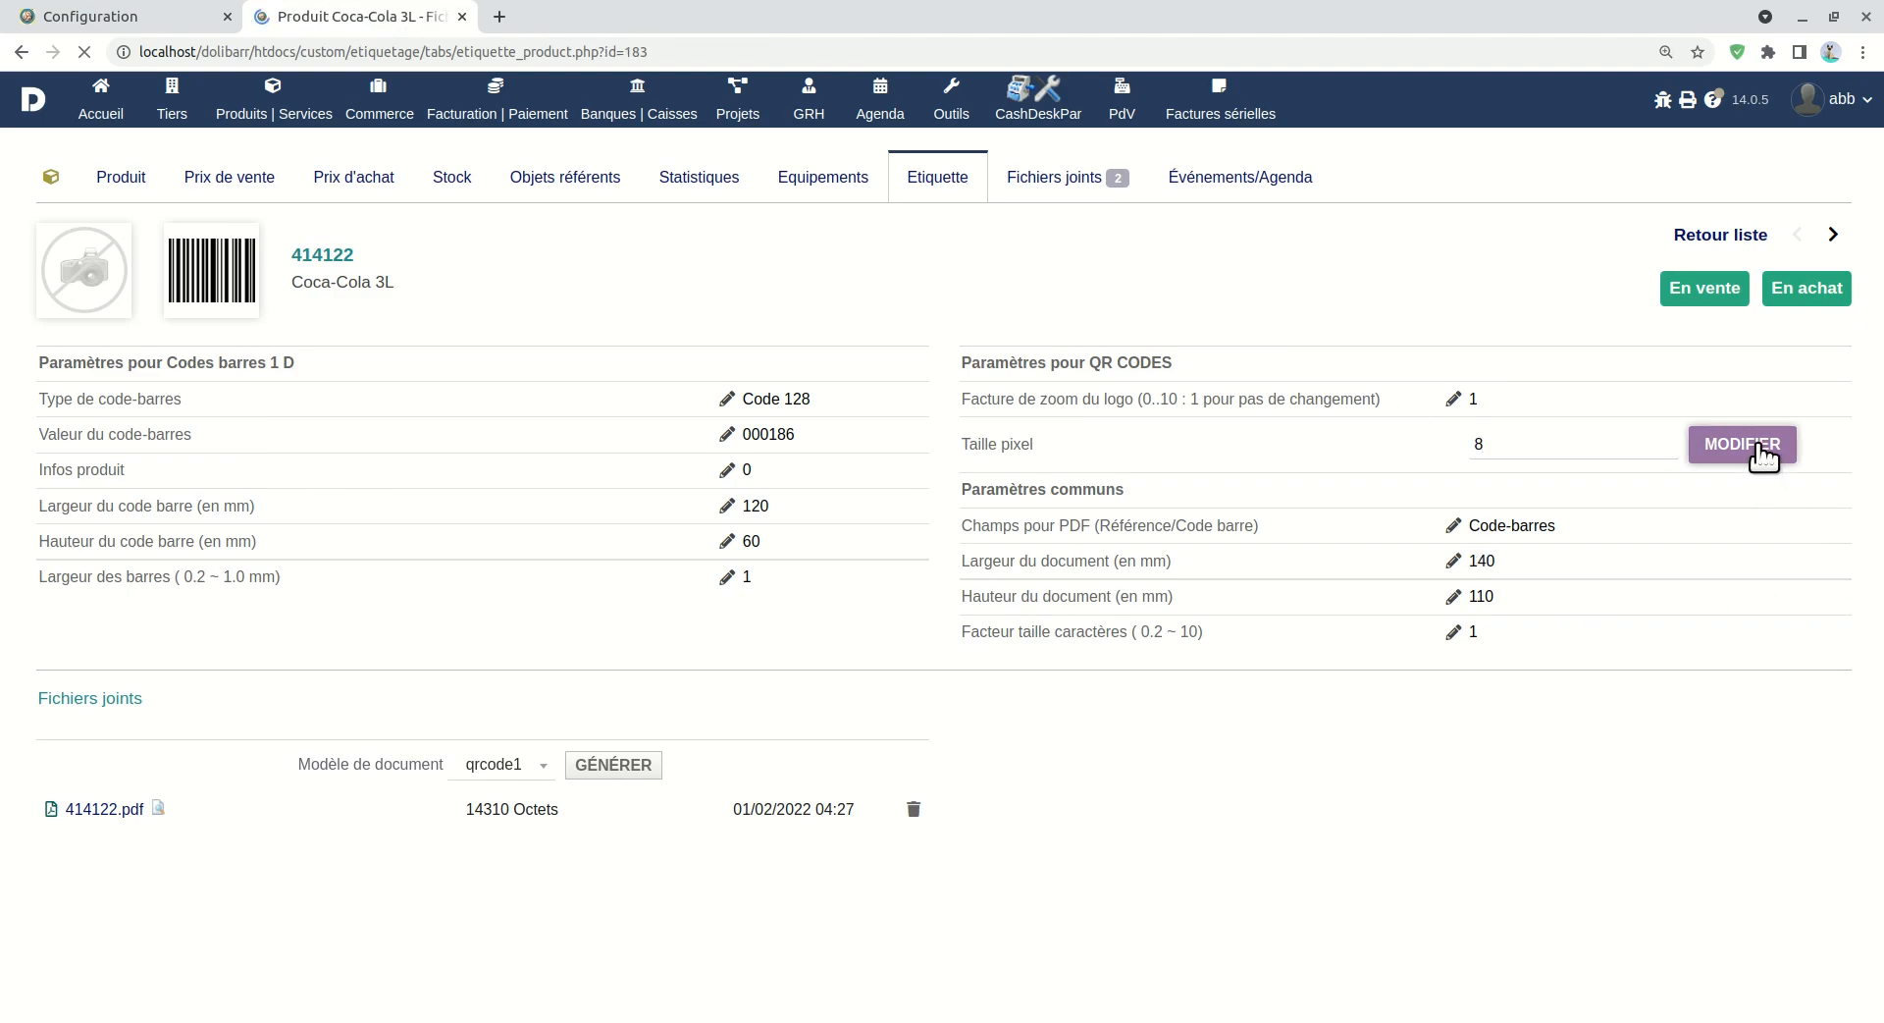
# Regenerate the qrcode1 label PDF with the new logo zoom and pixel size, and preview it
pyautogui.click(628, 748)
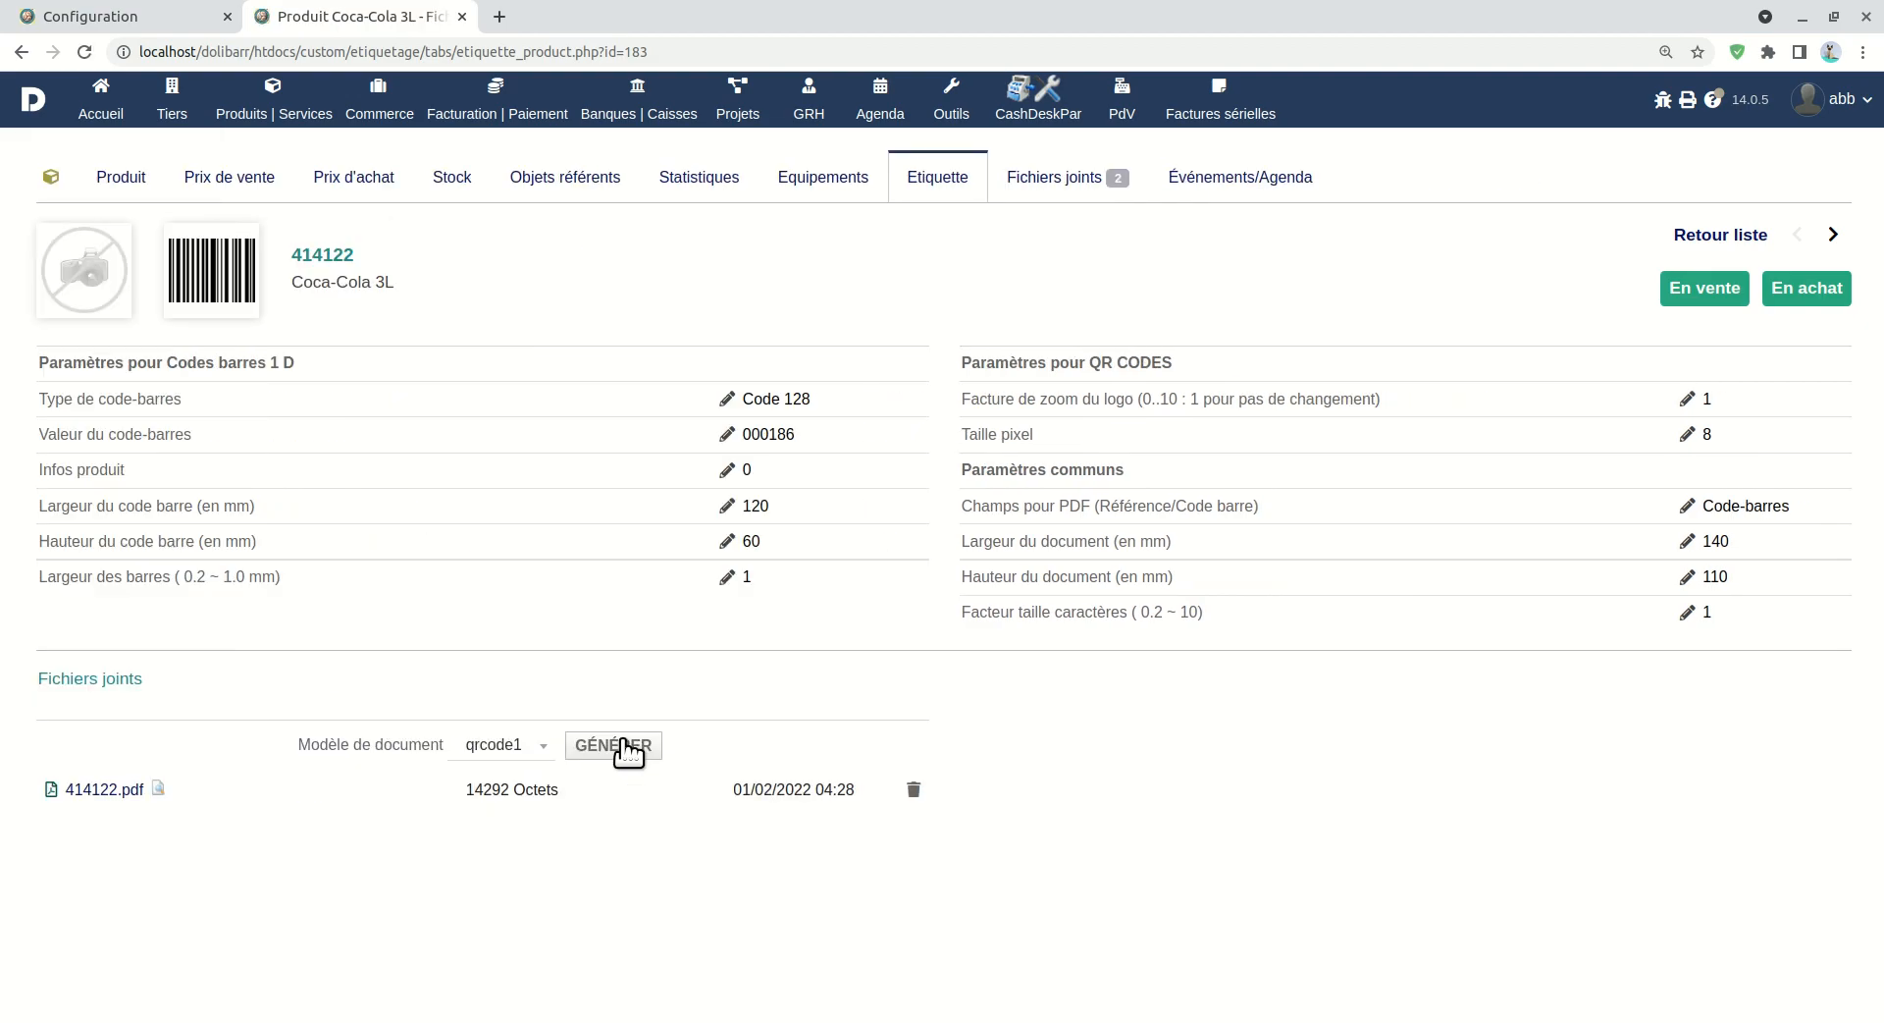
pyautogui.click(159, 785)
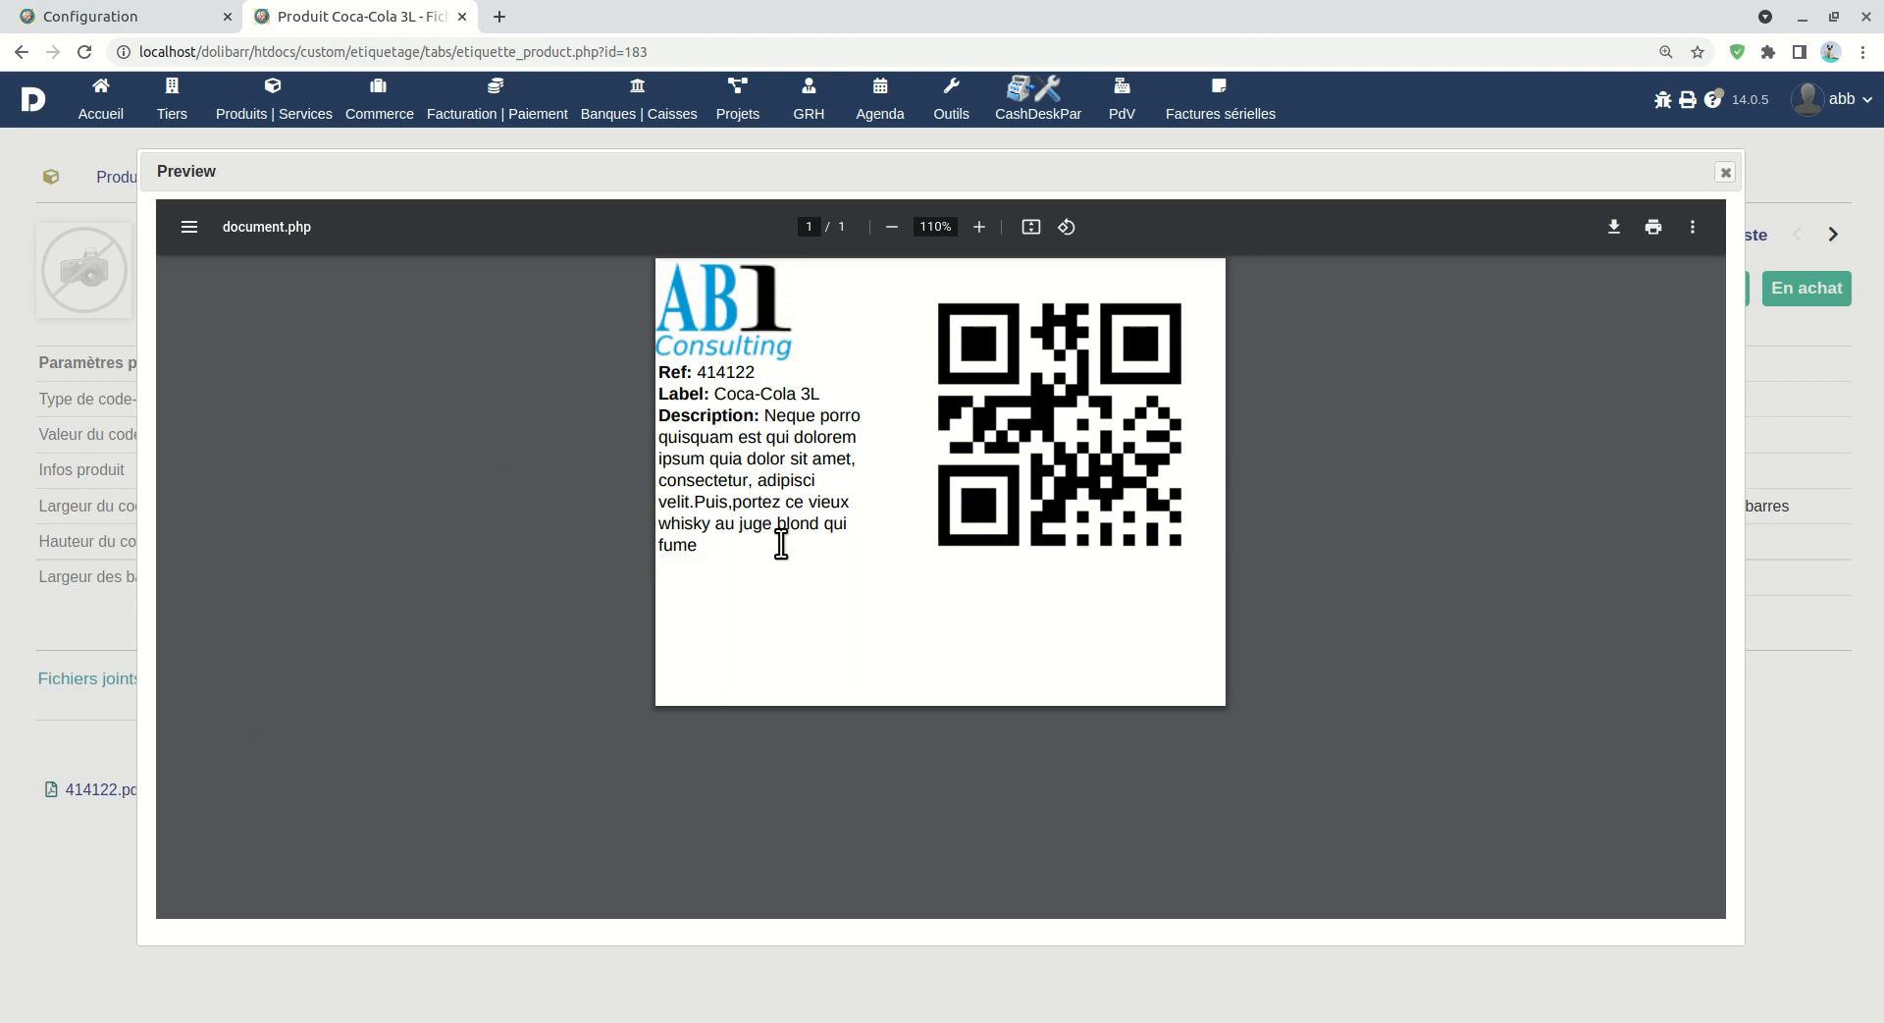
pyautogui.click(1727, 173)
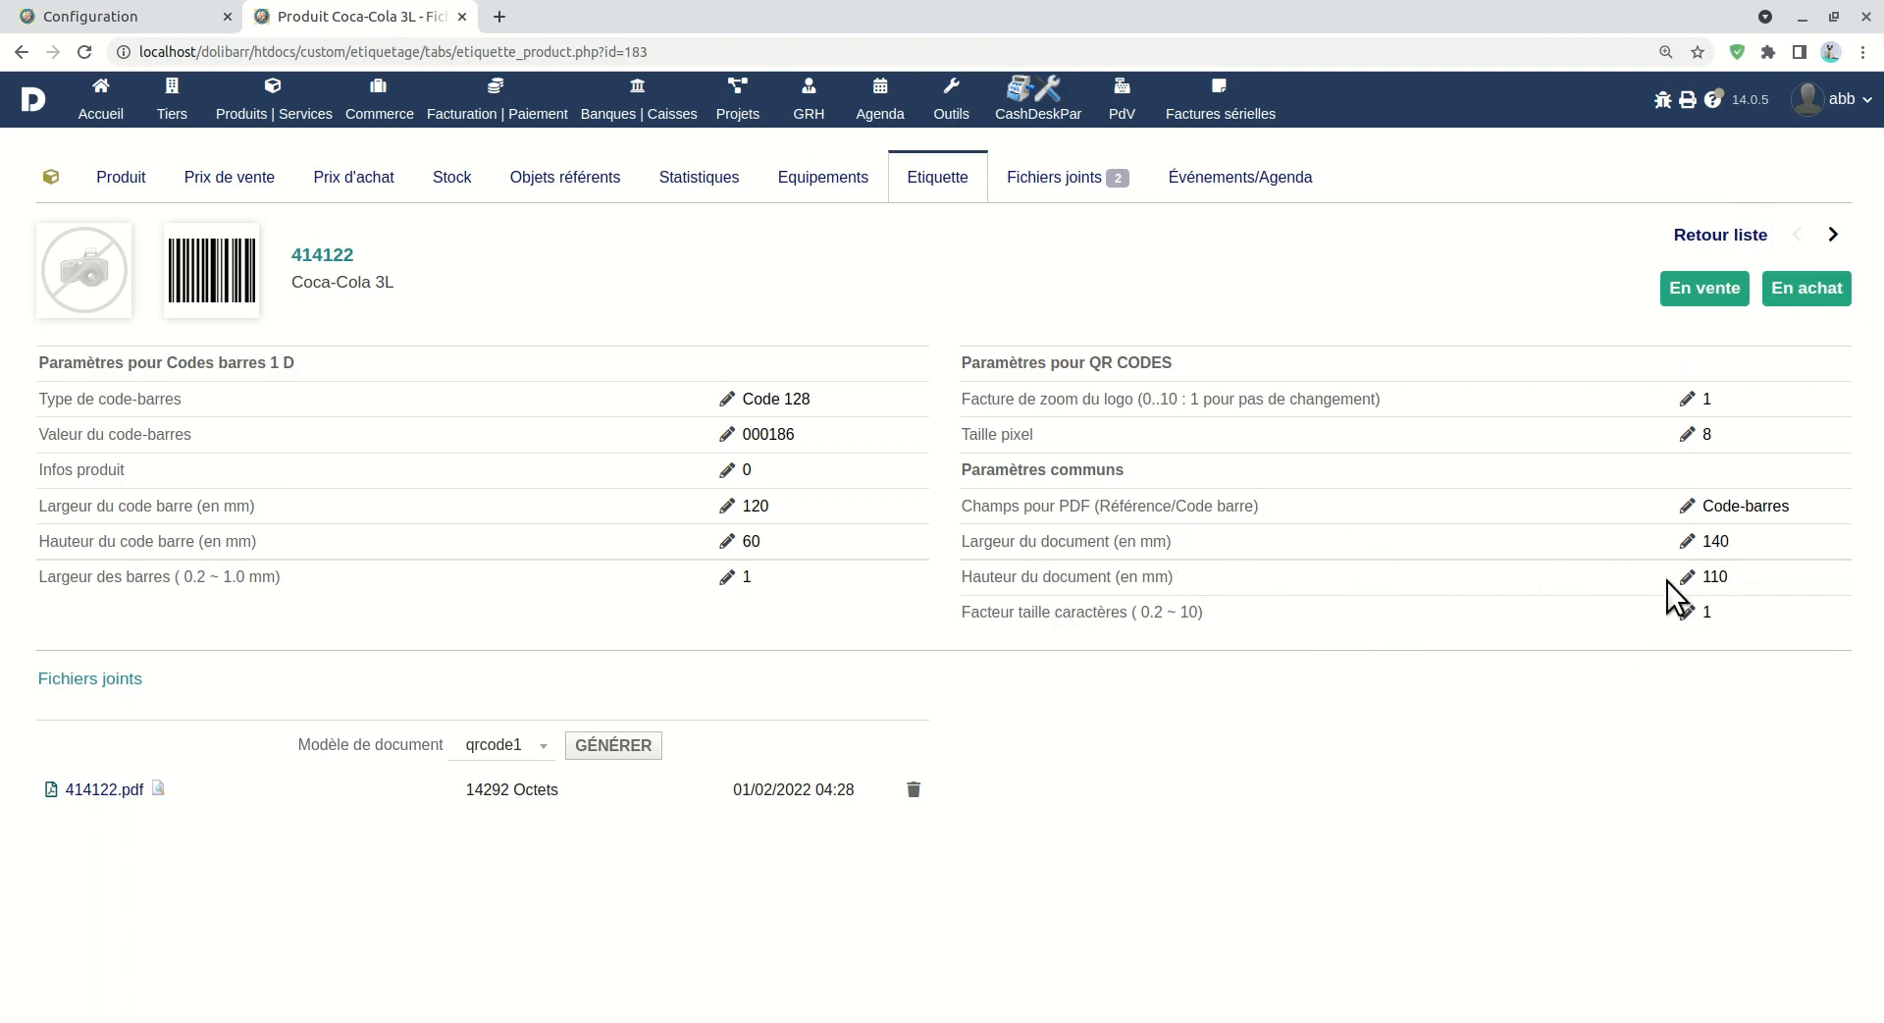
# Set the label document width ("Largeur du document") to 240 mm
pyautogui.click(1689, 508)
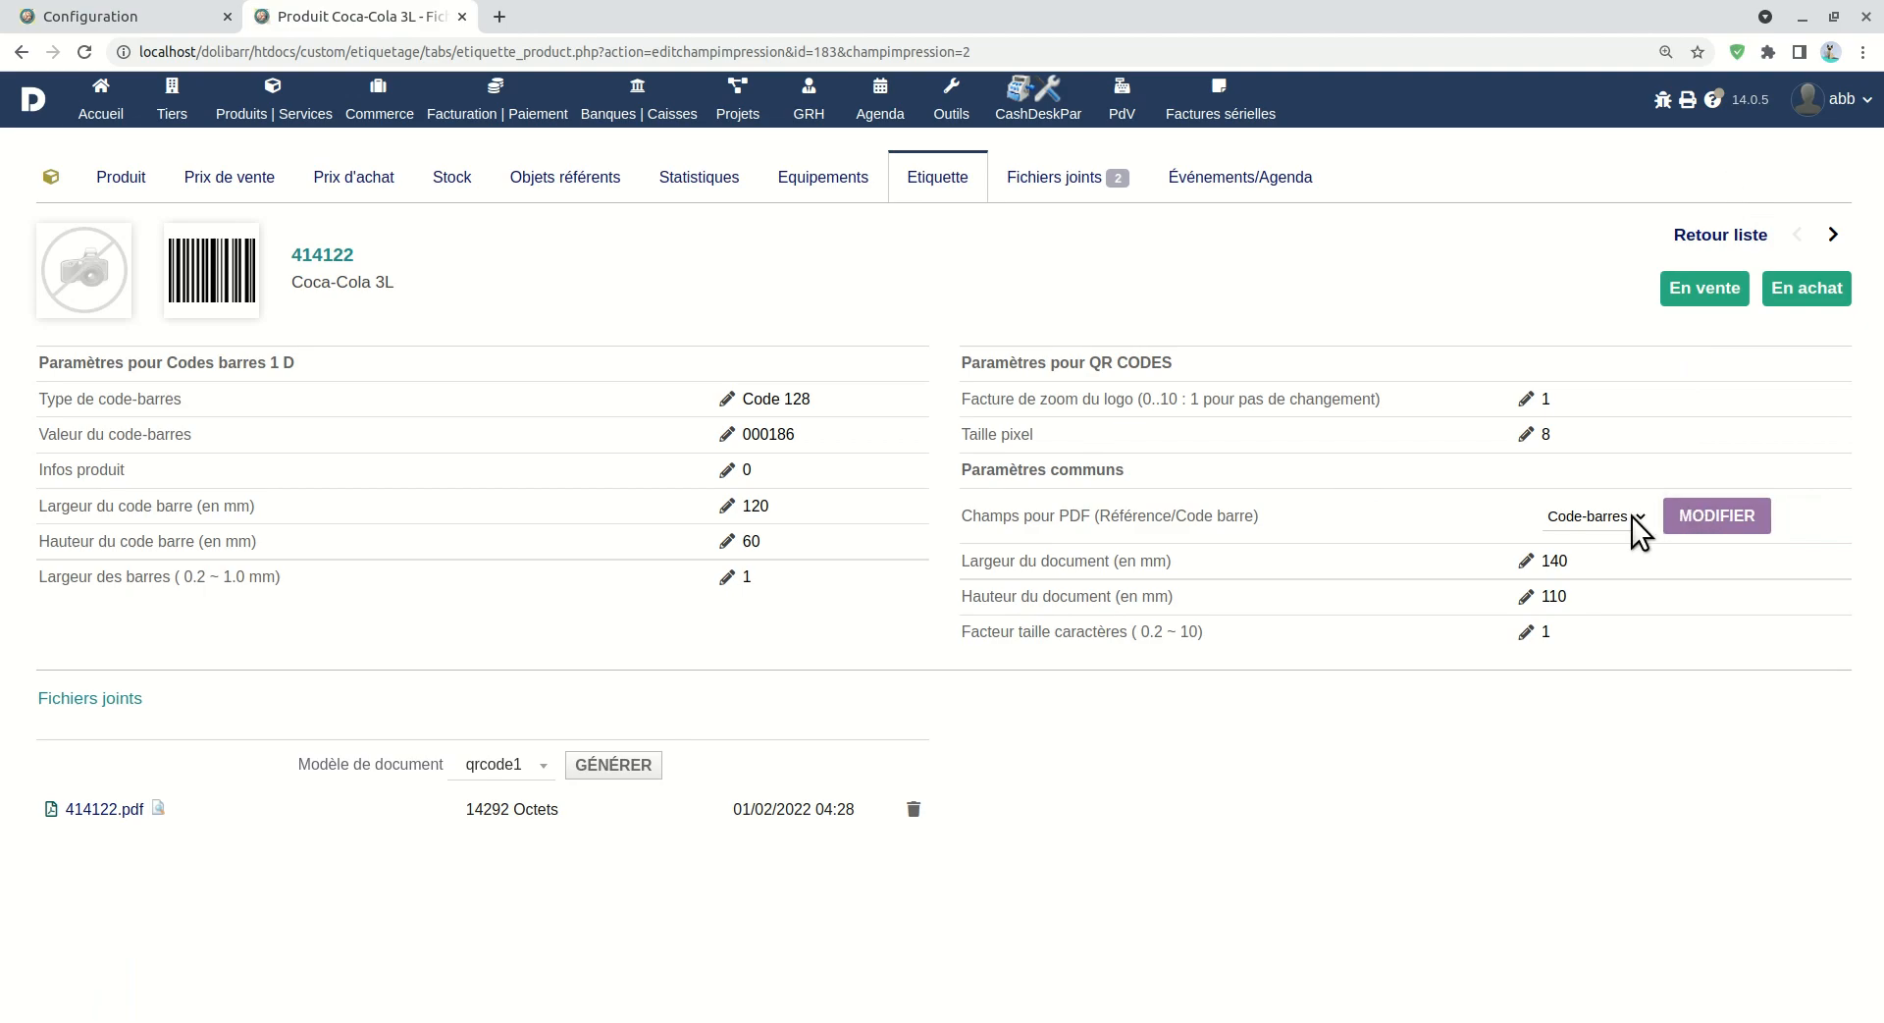
pyautogui.click(1525, 565)
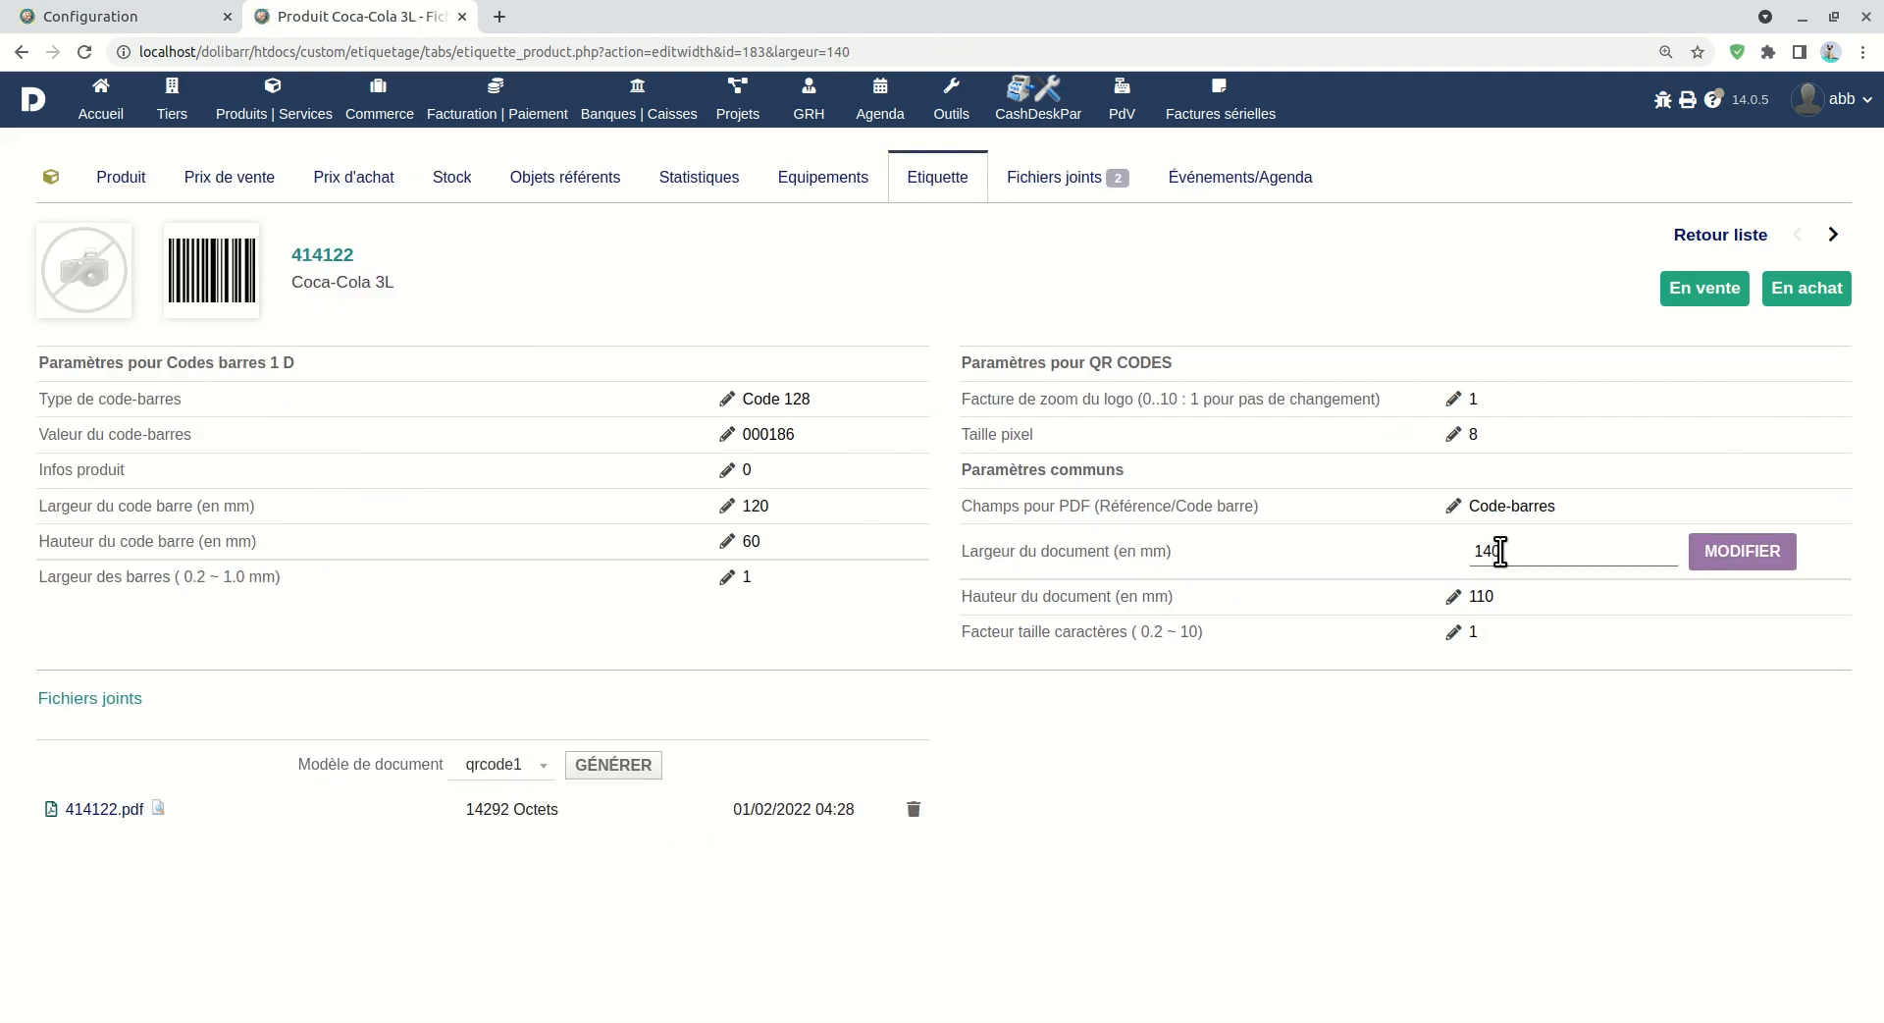
pyautogui.moveTo(1480, 549); pyautogui.dragTo(1459, 548)
pyautogui.write('2')
pyautogui.press('Return')
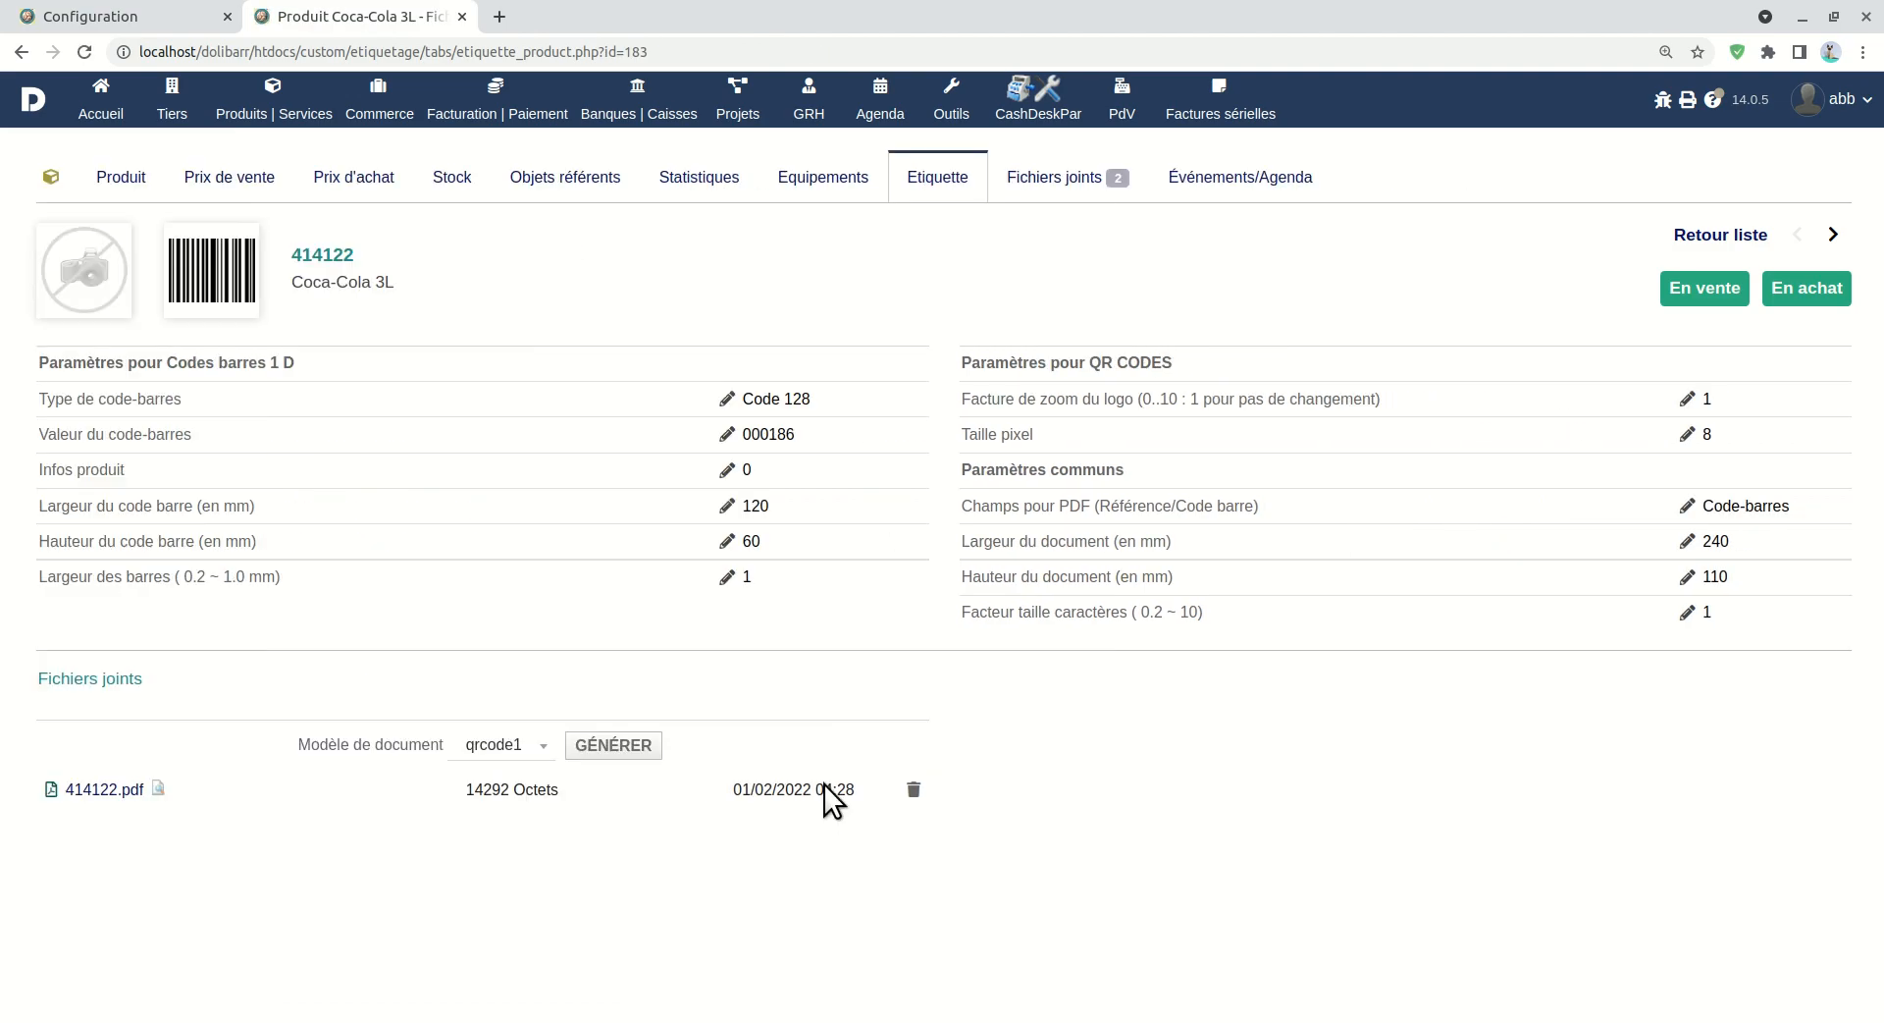
# Regenerate the qrcode1 label PDF at the new document width and preview it
pyautogui.click(603, 751)
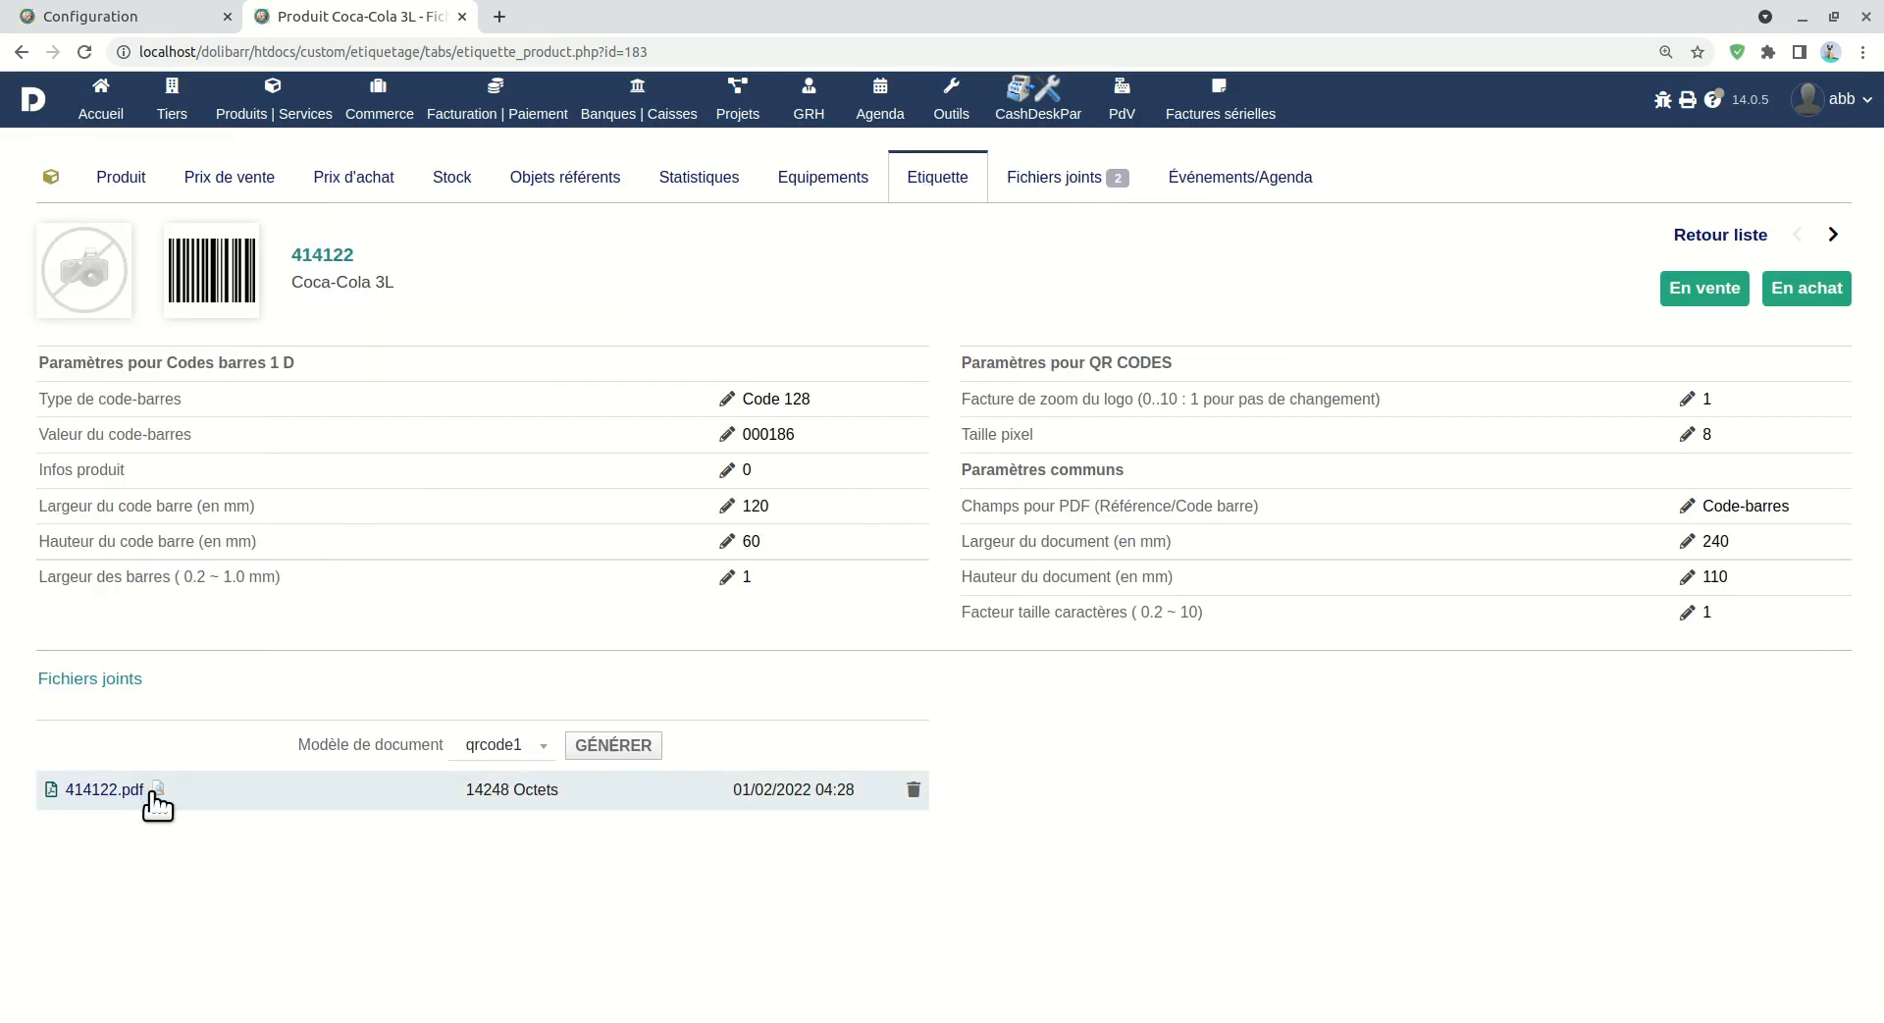
pyautogui.click(154, 791)
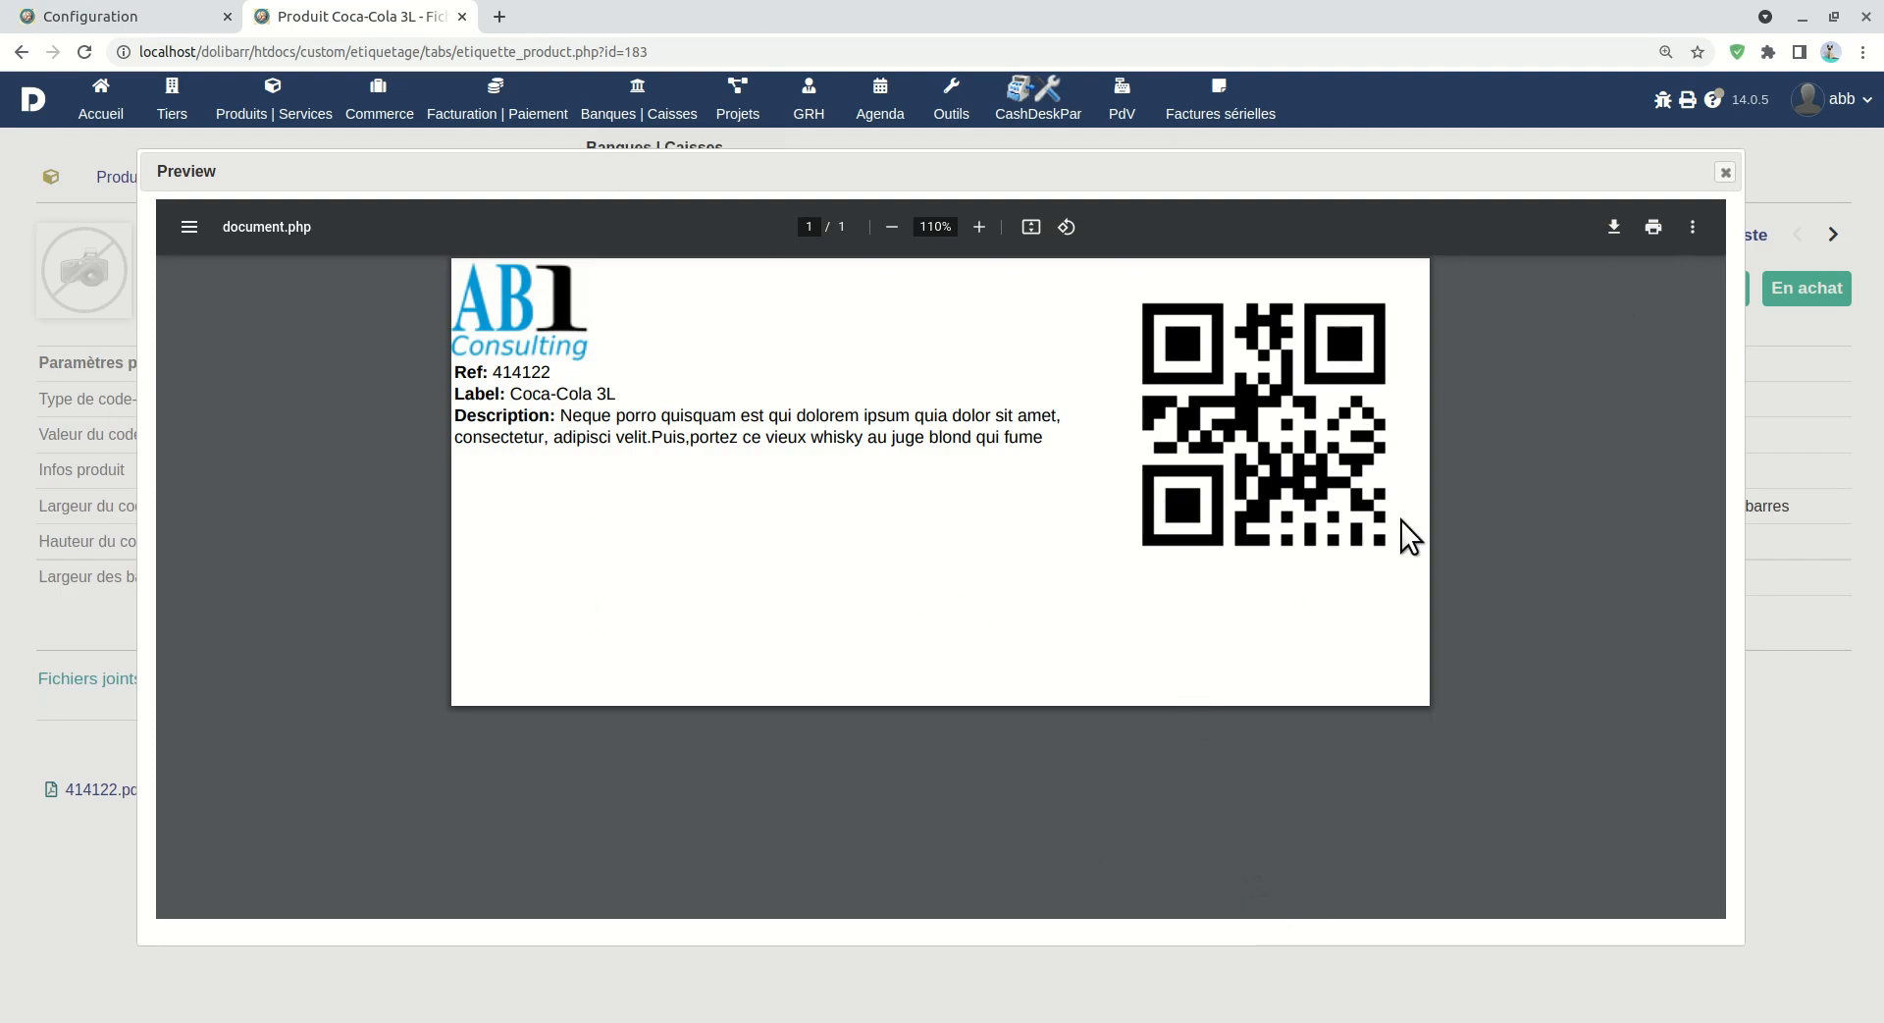
pyautogui.click(1728, 171)
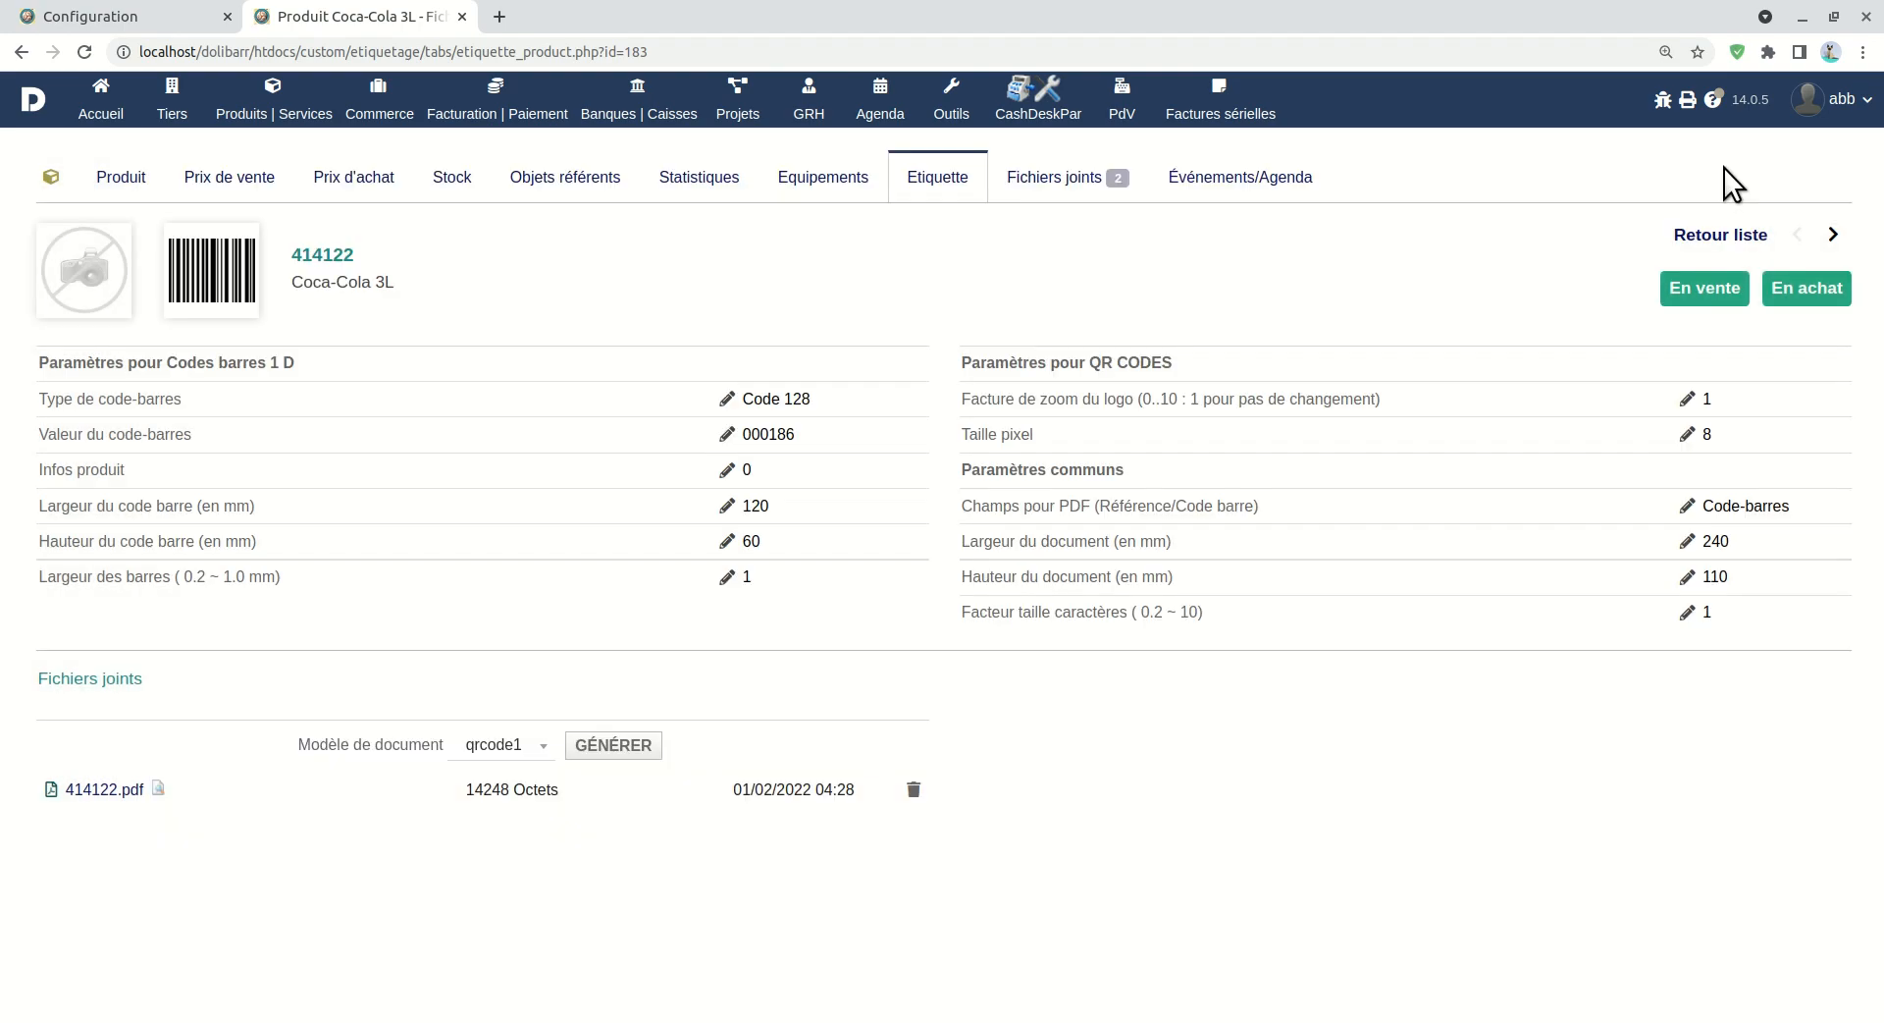
# Set the label document height ("Hauteur du document") to 70 mm
pyautogui.click(1686, 576)
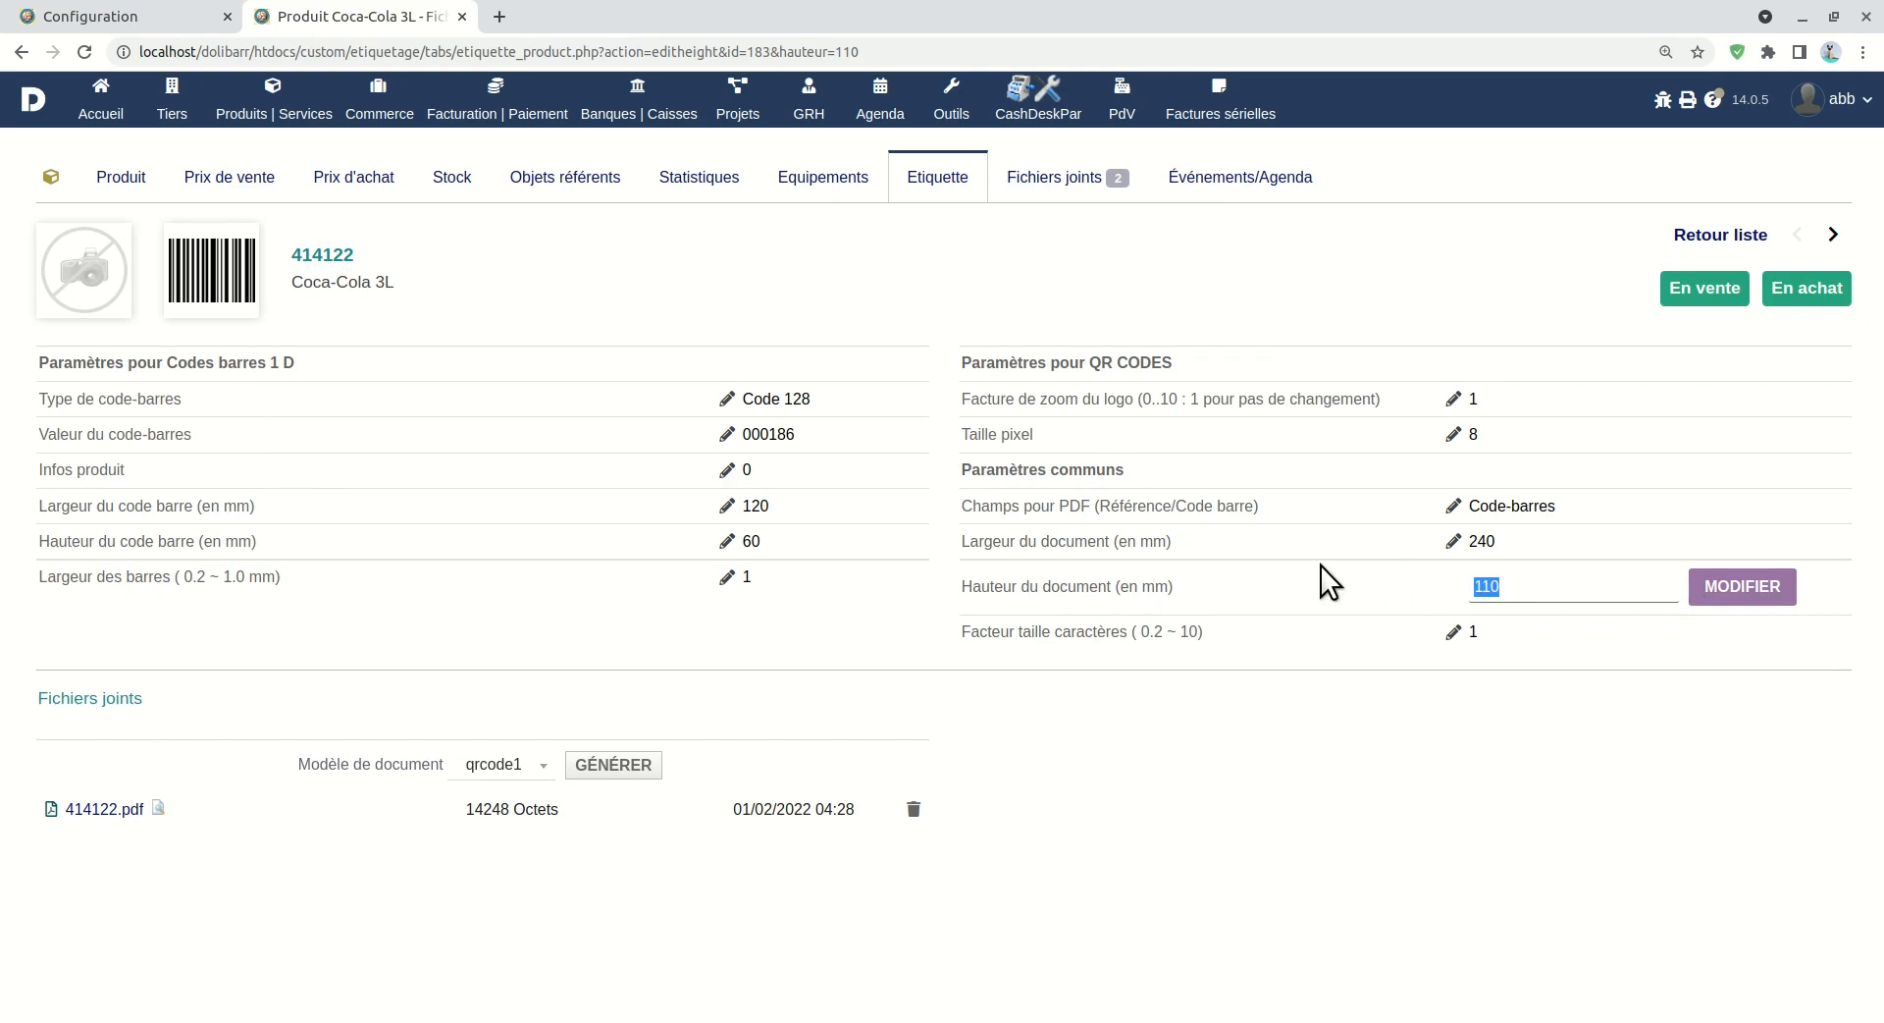
pyautogui.write('7')
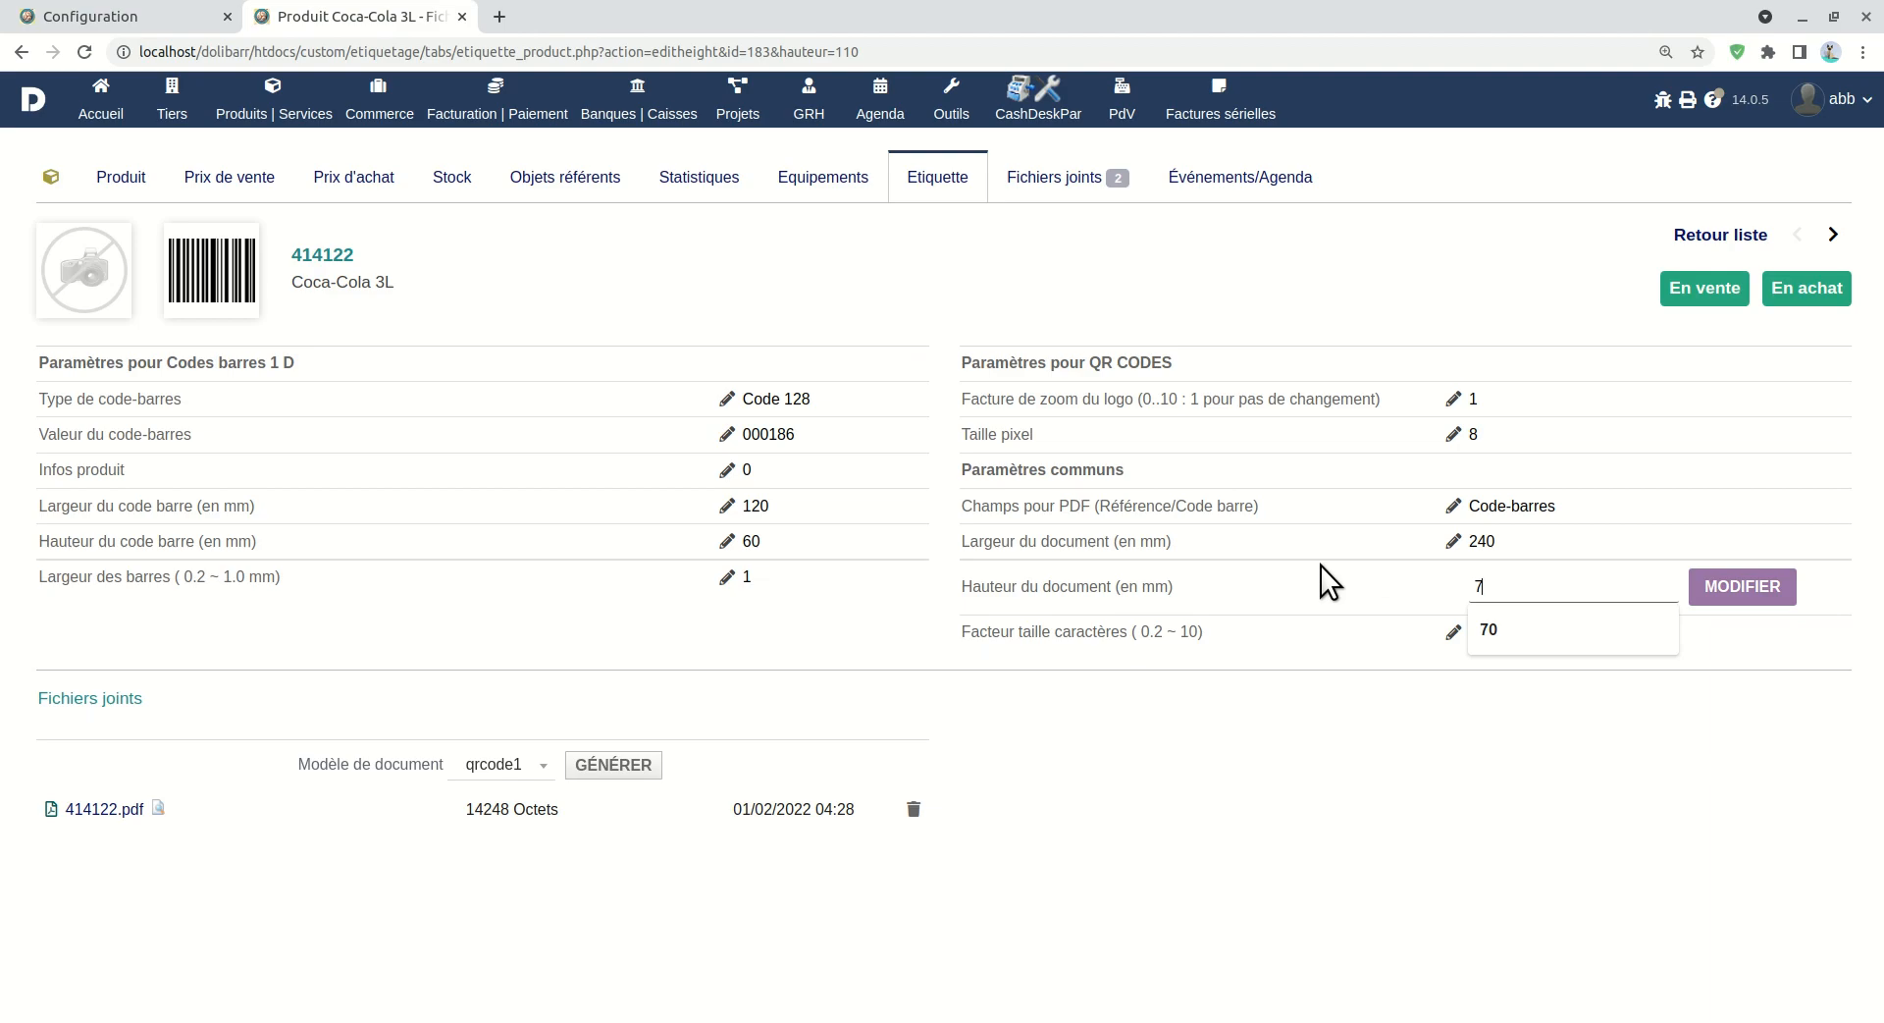
pyautogui.click(1509, 616)
pyautogui.click(1769, 586)
# Regenerate the qrcode1 label PDF at the new document height and preview it
pyautogui.click(632, 750)
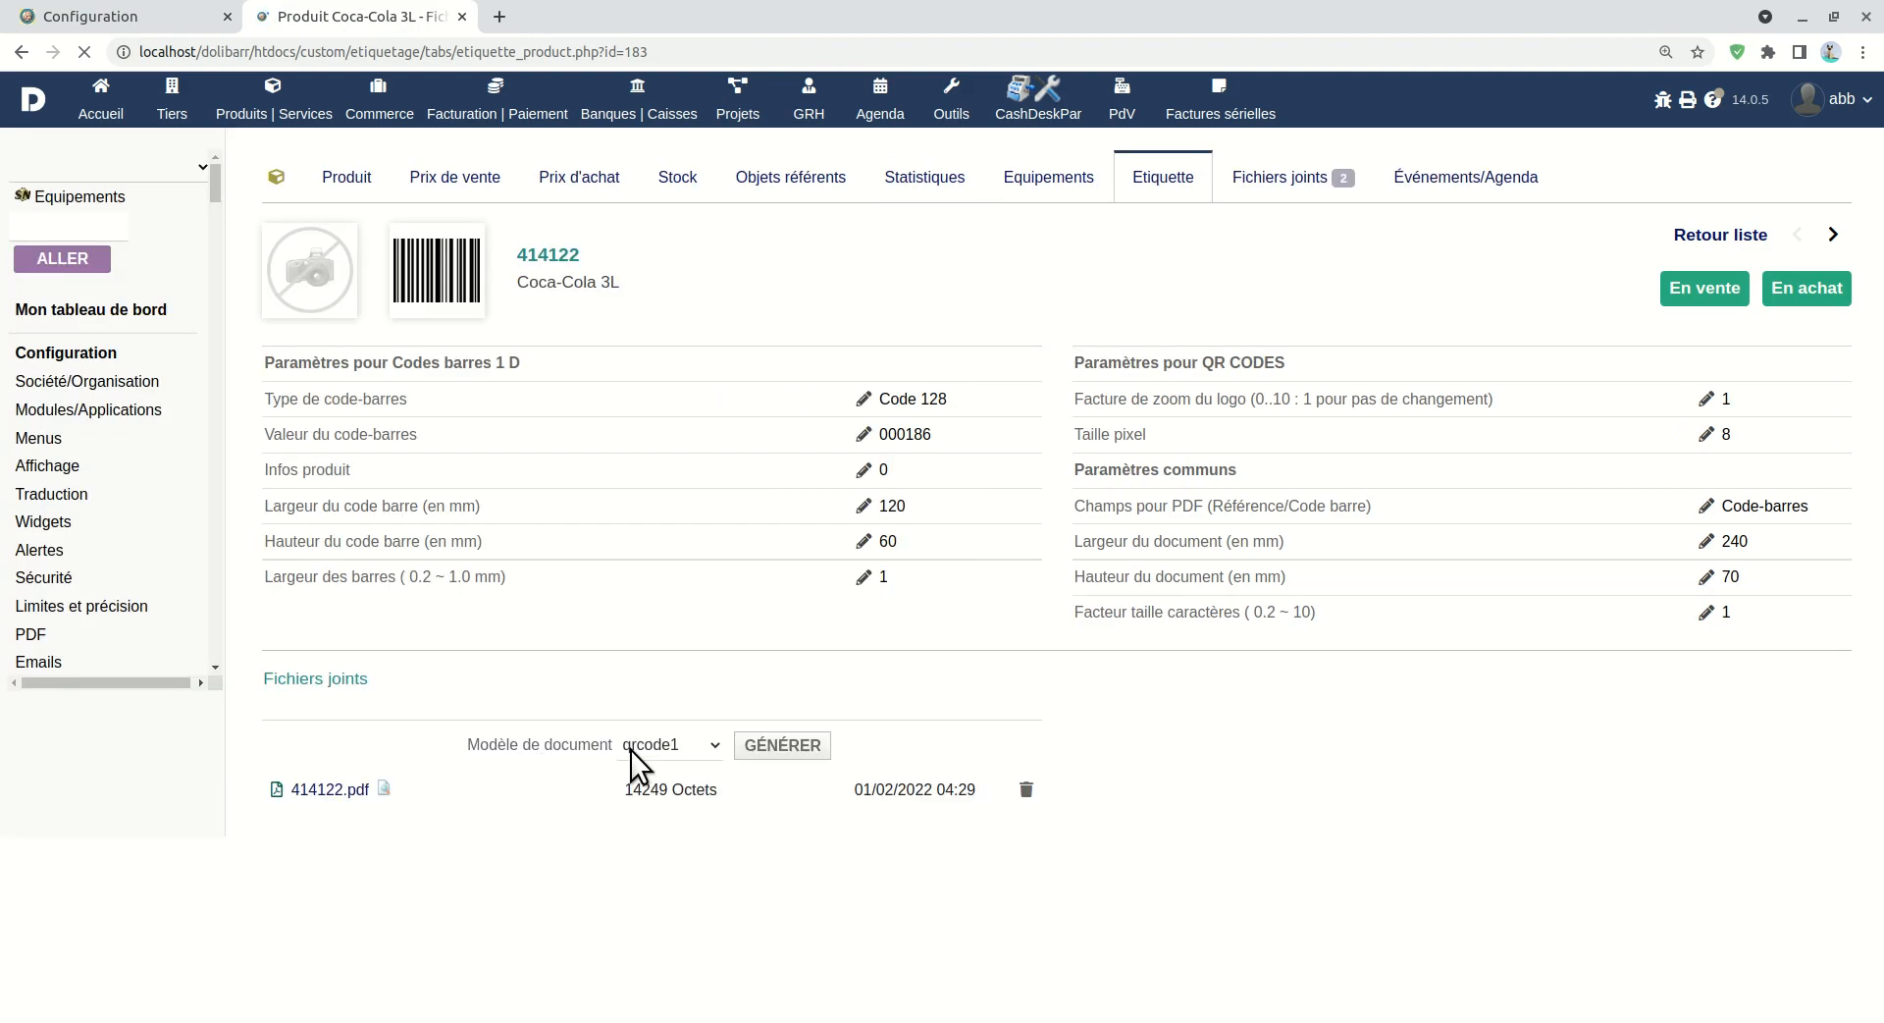
pyautogui.click(157, 785)
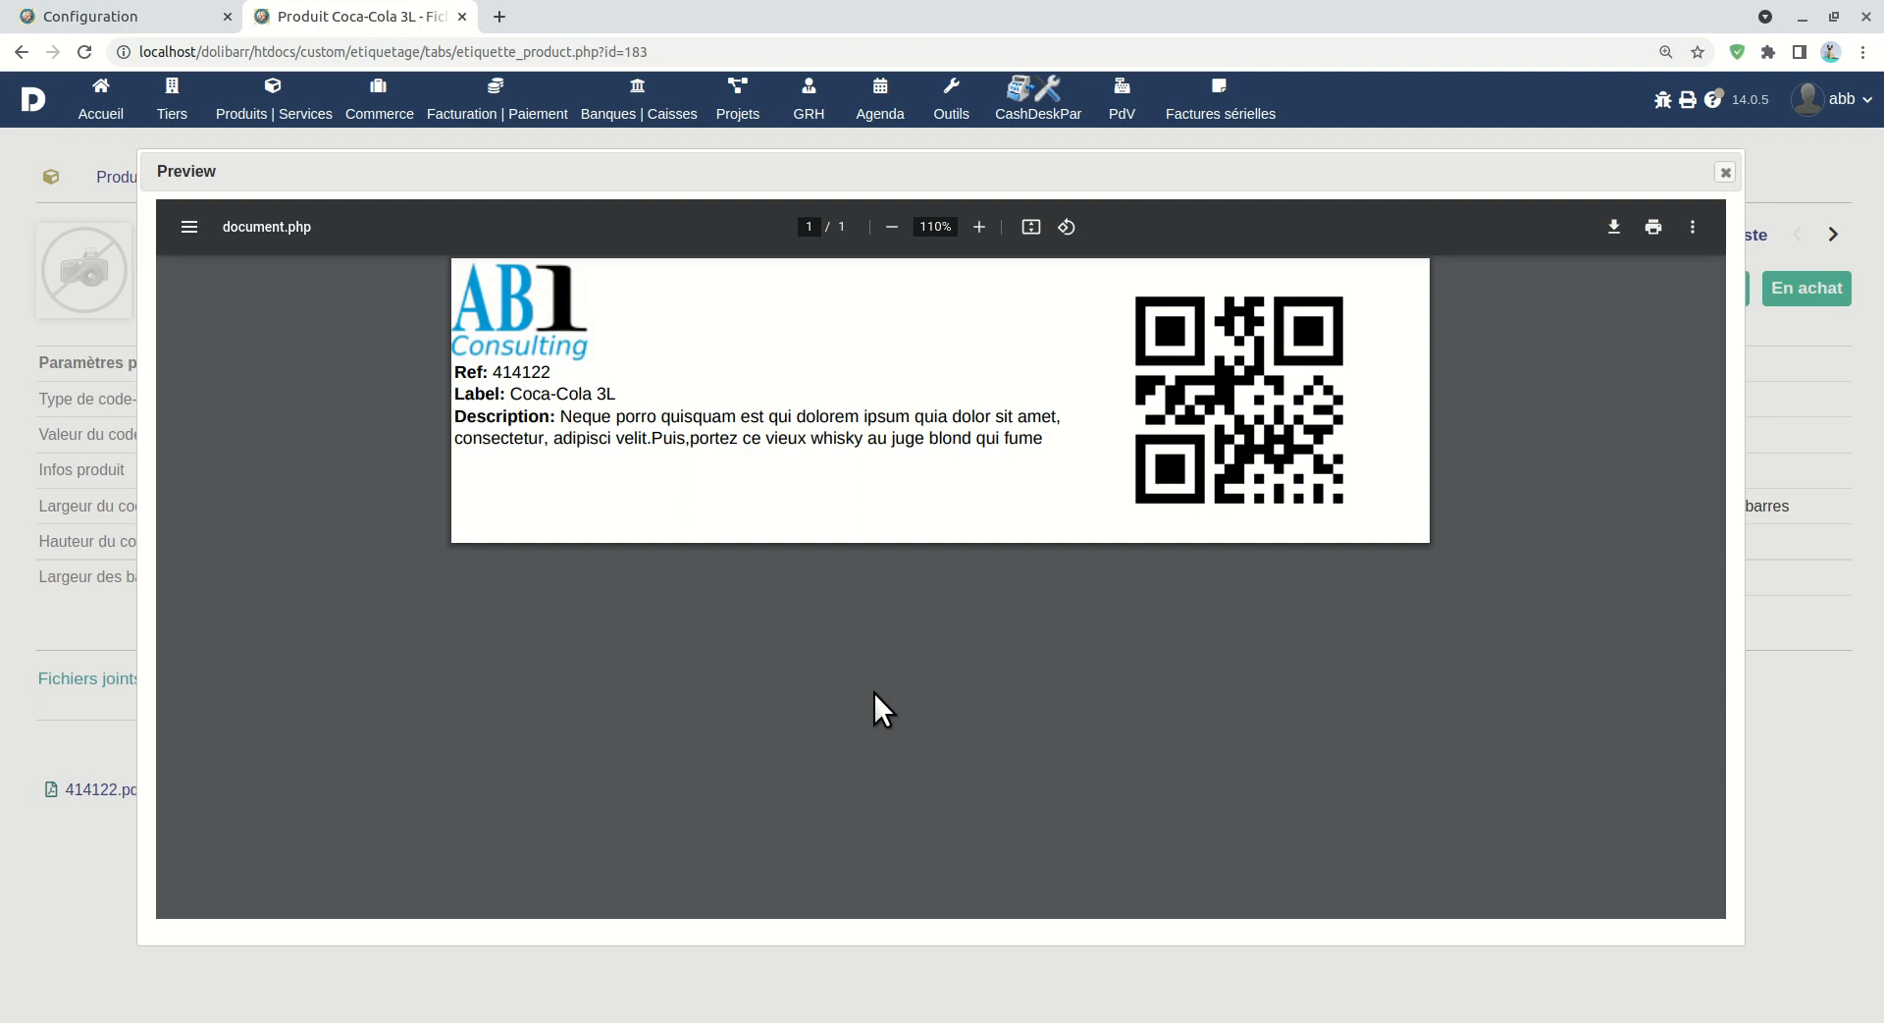
pyautogui.click(1726, 173)
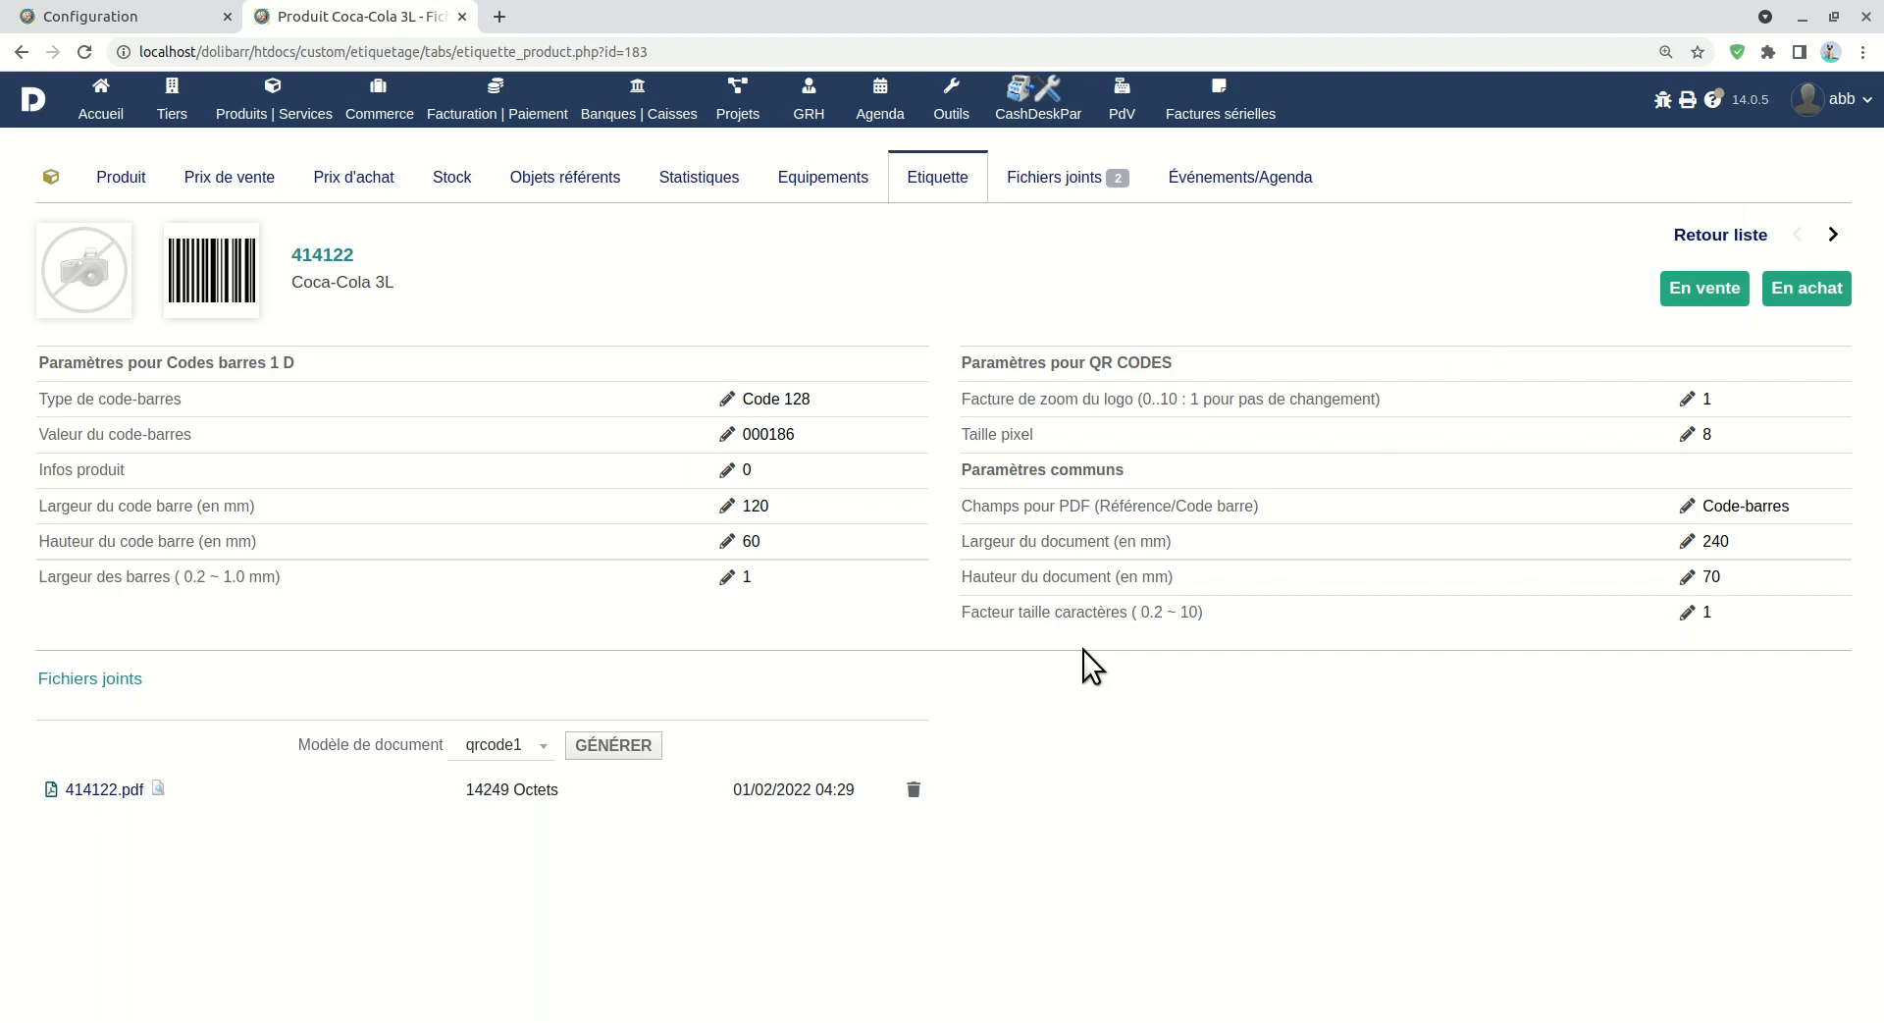
# From the product's stock in entrepot1, open lot 000000 and show its label settings
pyautogui.click(454, 180)
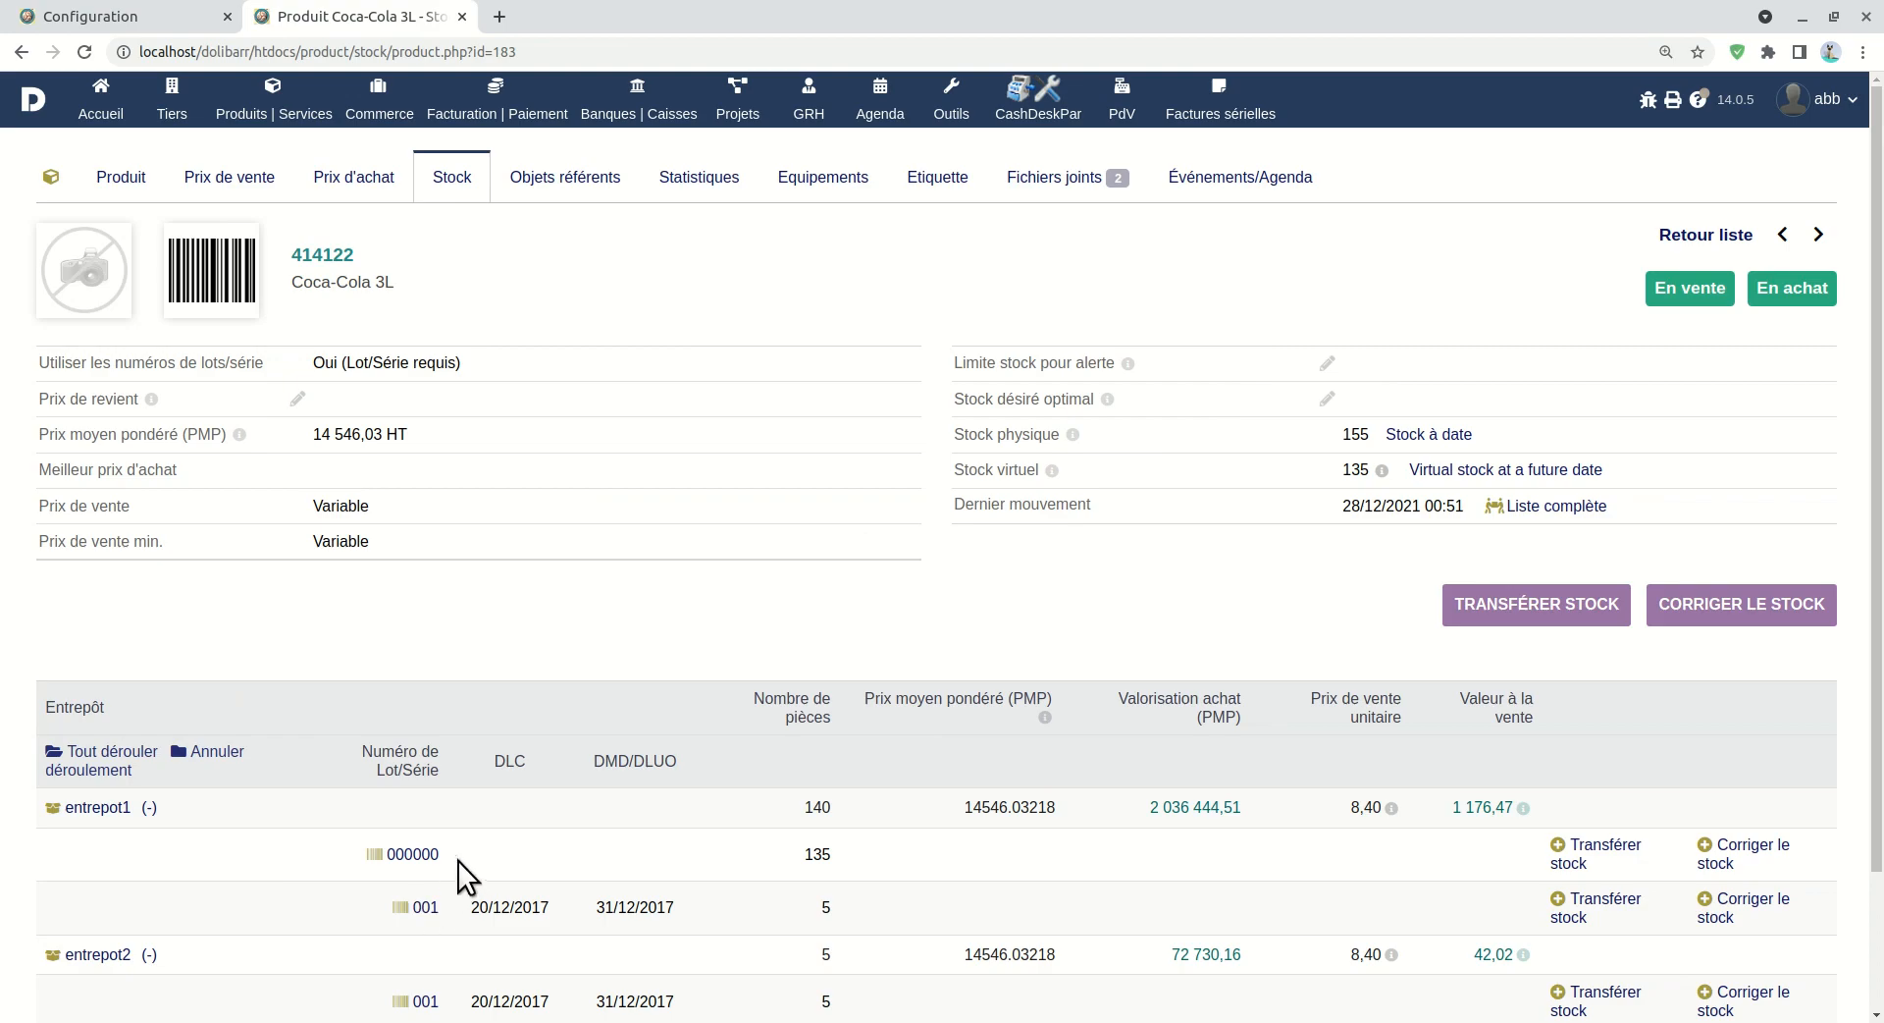
pyautogui.click(402, 850)
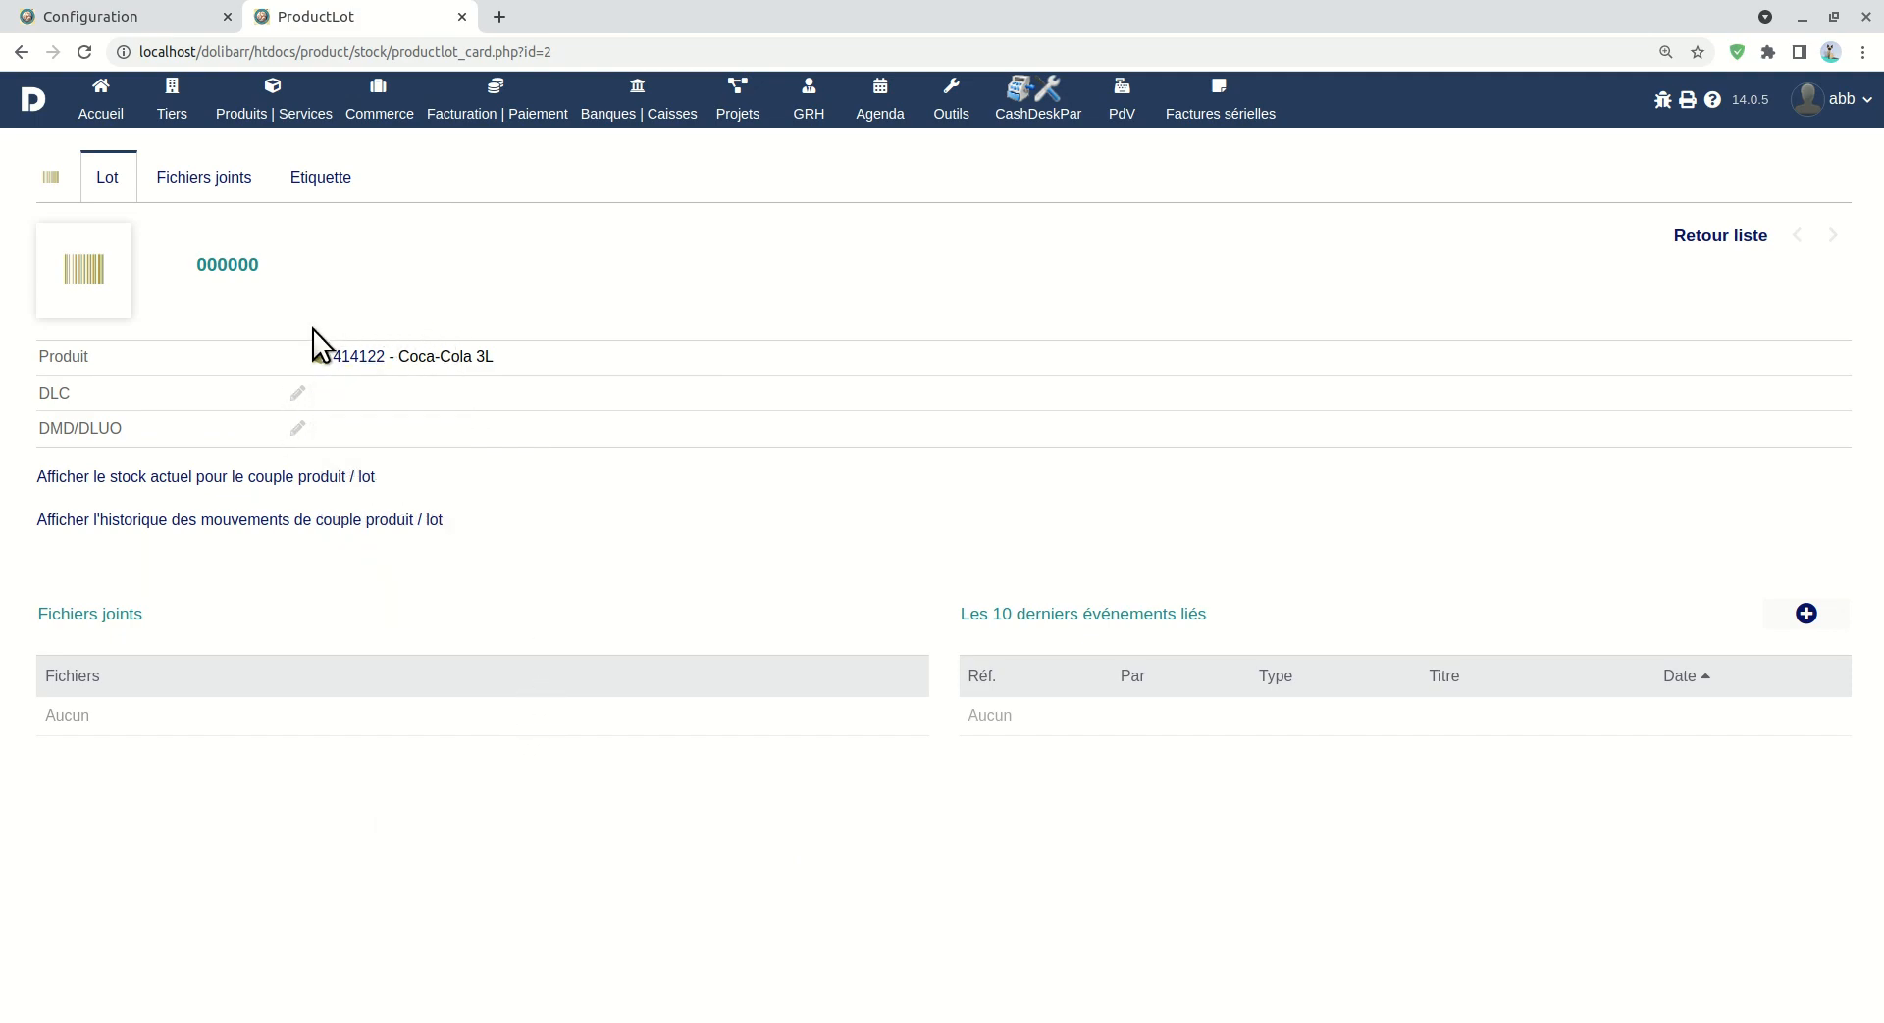
pyautogui.moveTo(352, 374)
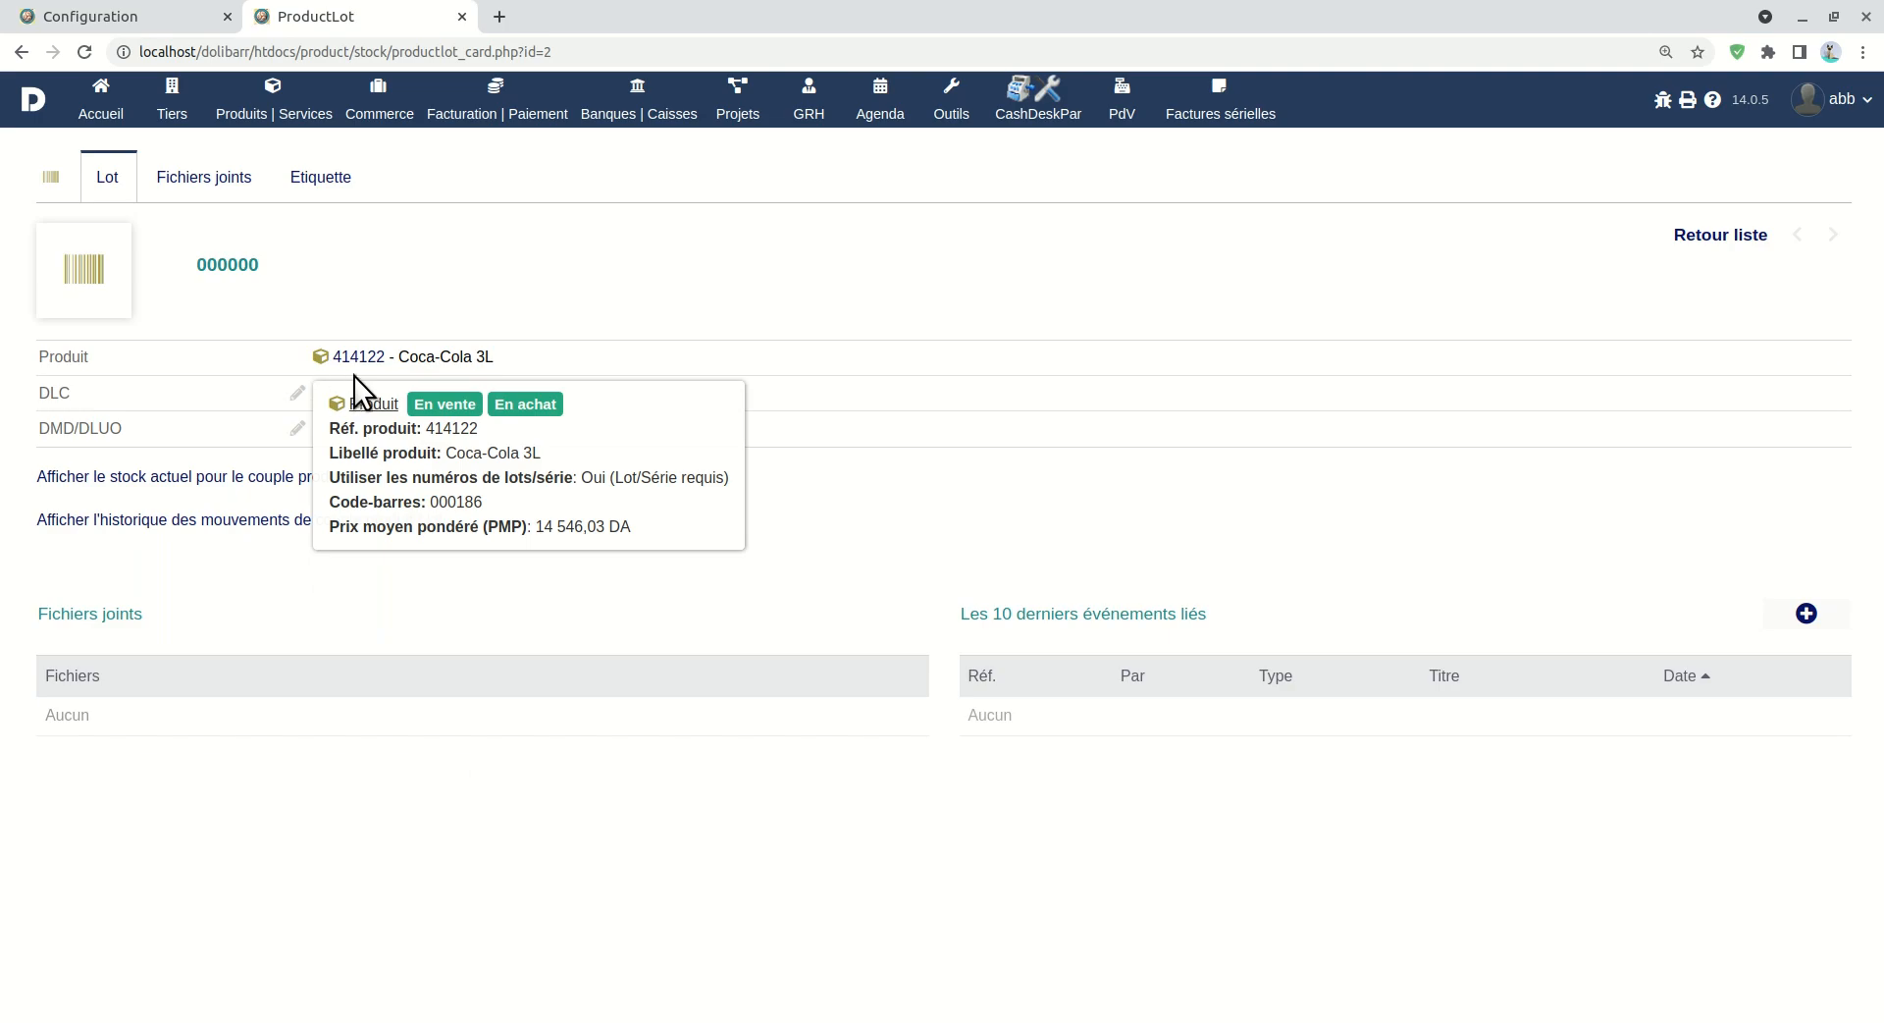
pyautogui.click(327, 179)
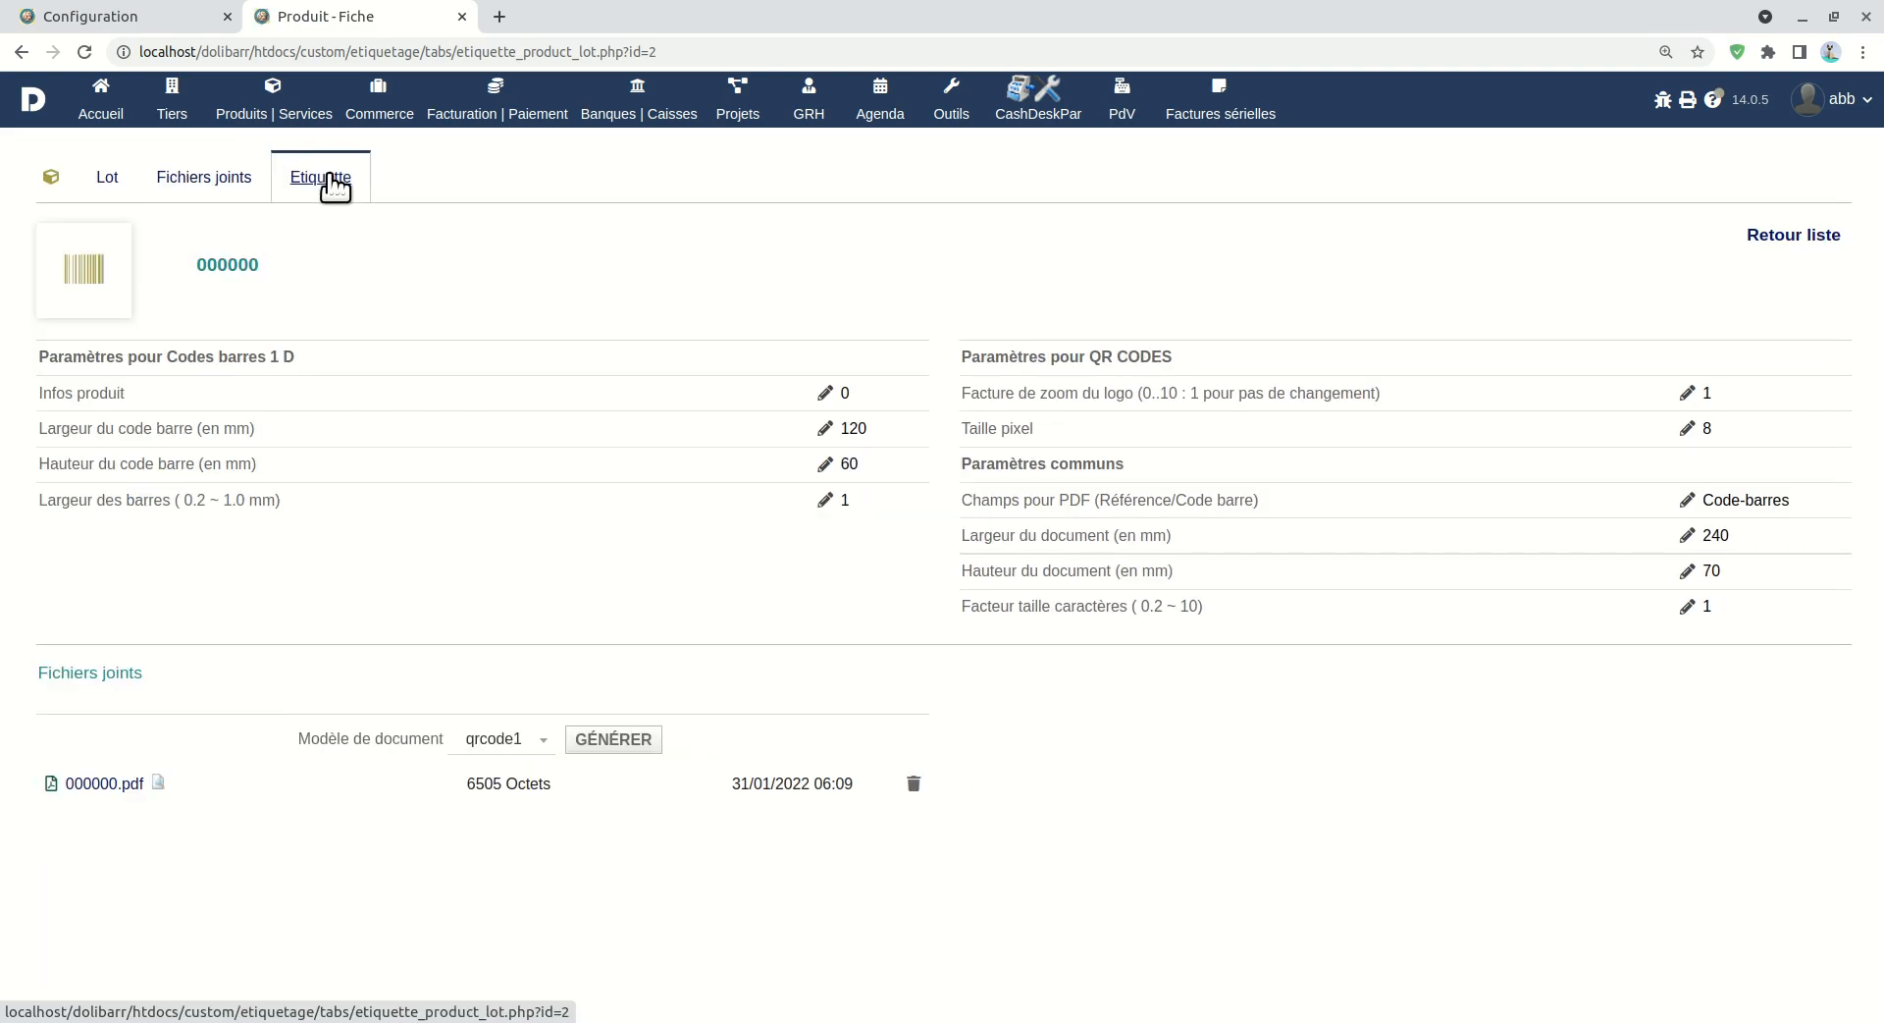
# Generate the label PDF for lot 000000 with the qrcode1 model and preview it
pyautogui.click(628, 748)
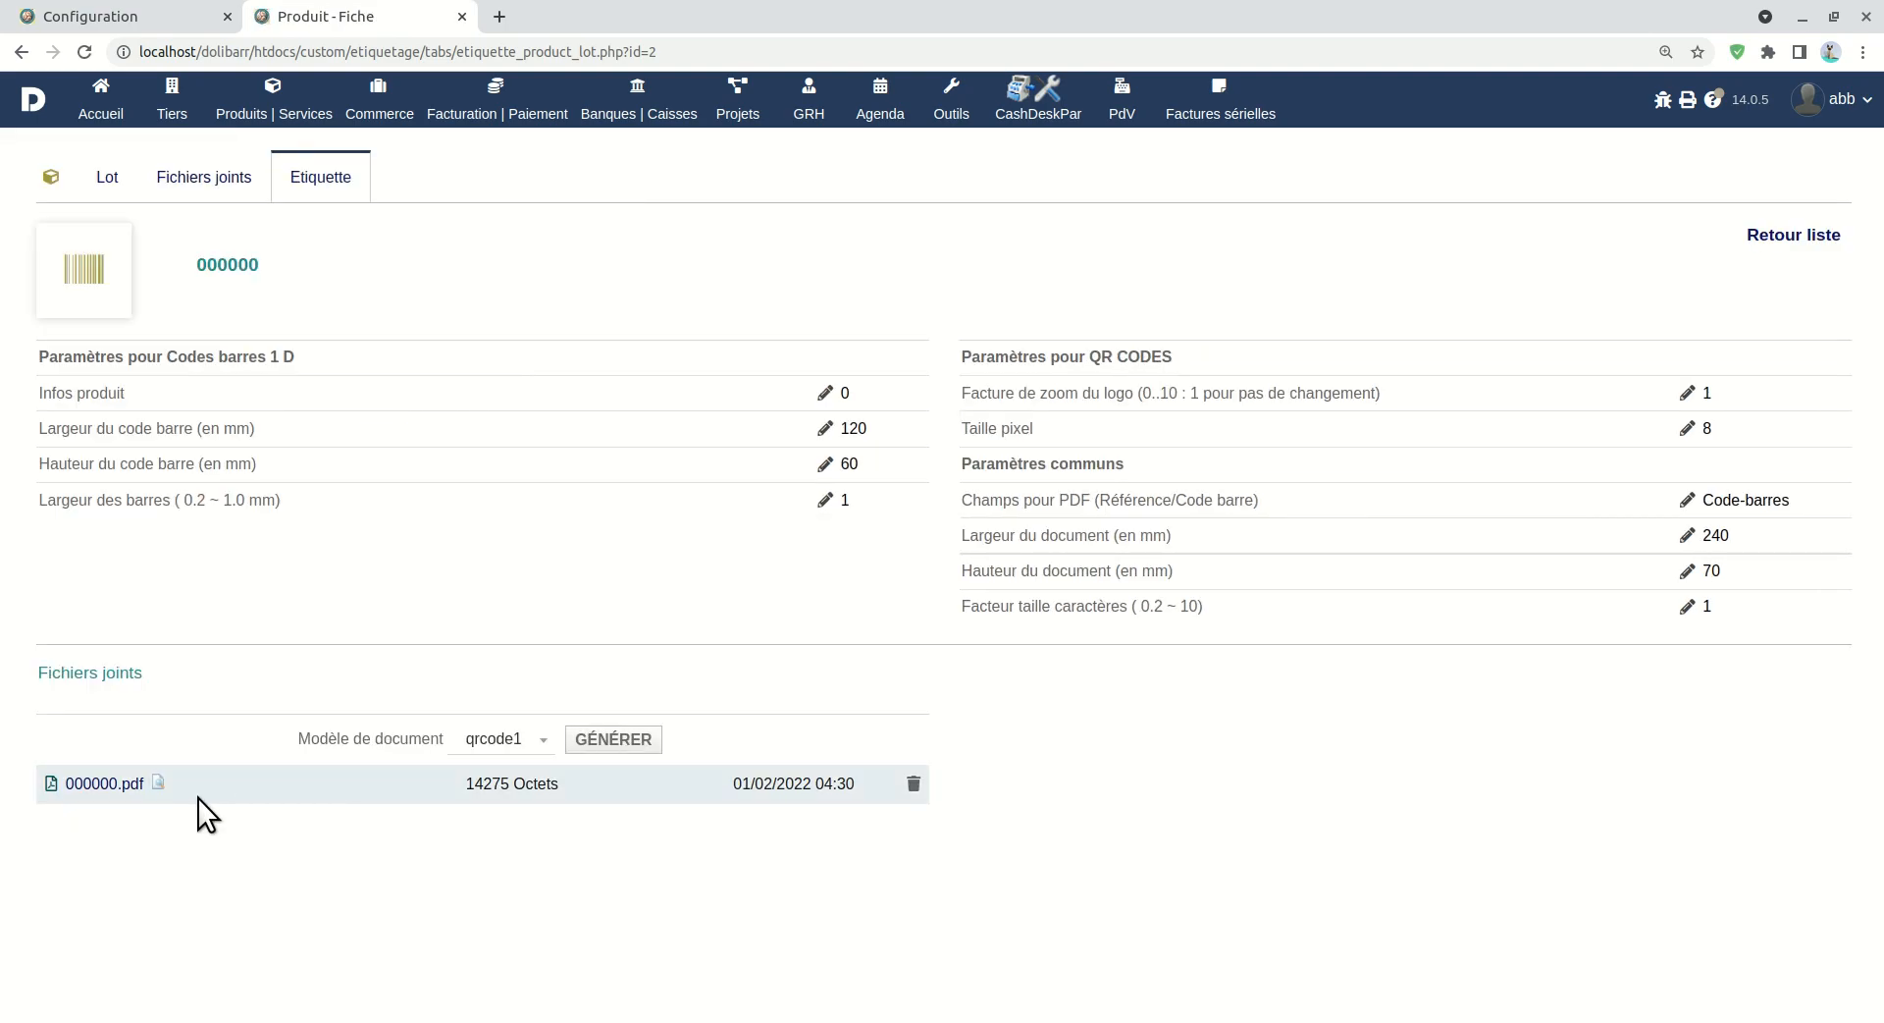
pyautogui.click(153, 783)
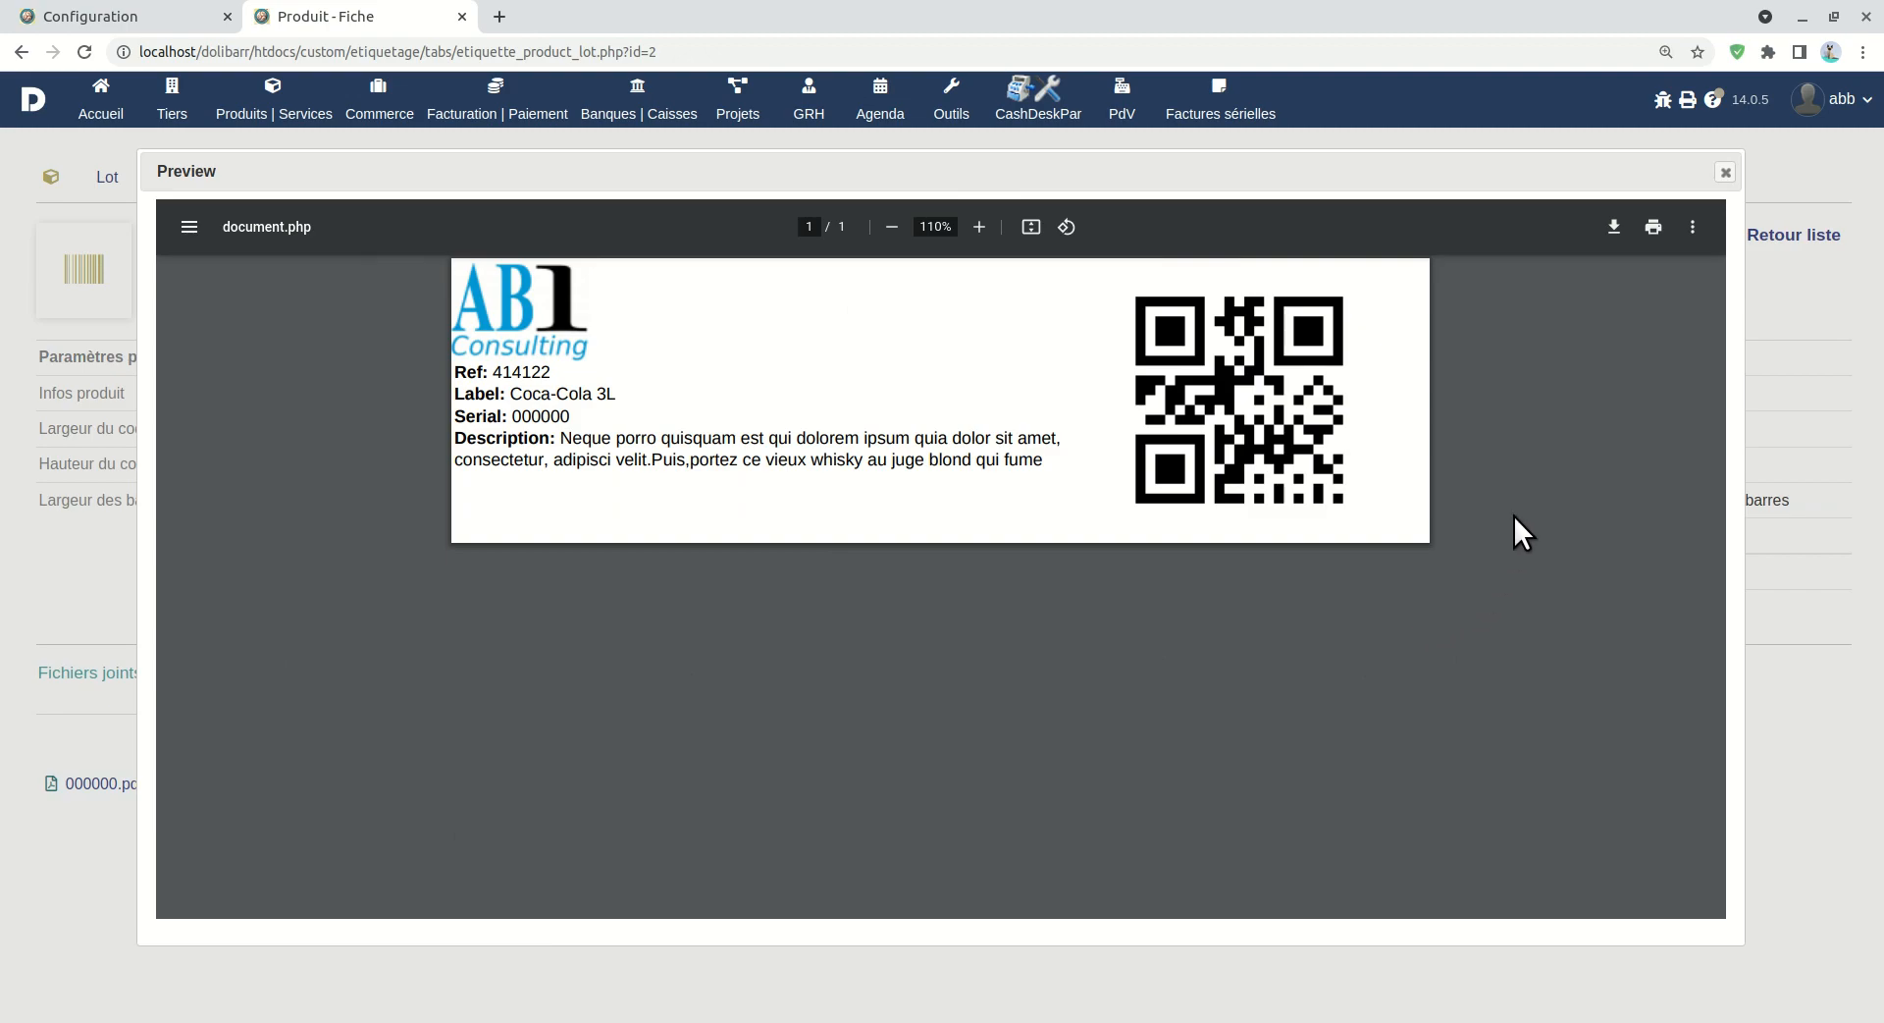
pyautogui.click(1725, 173)
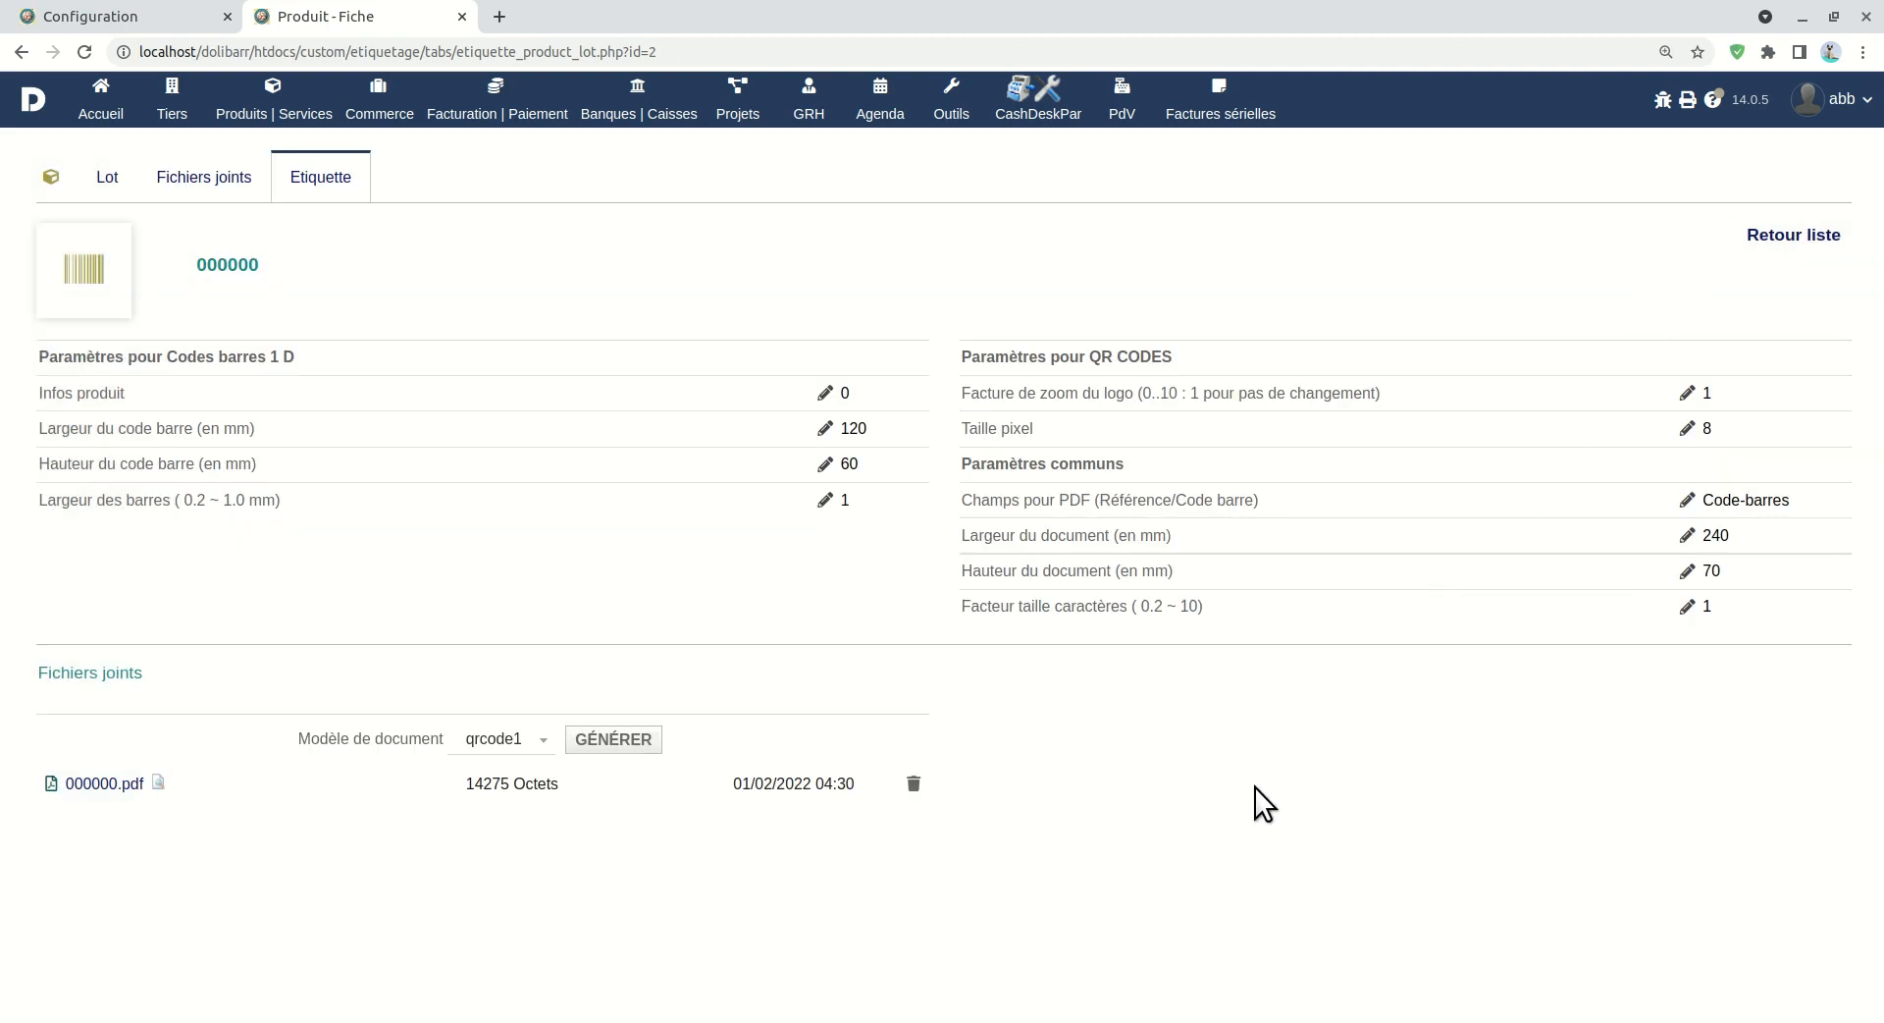